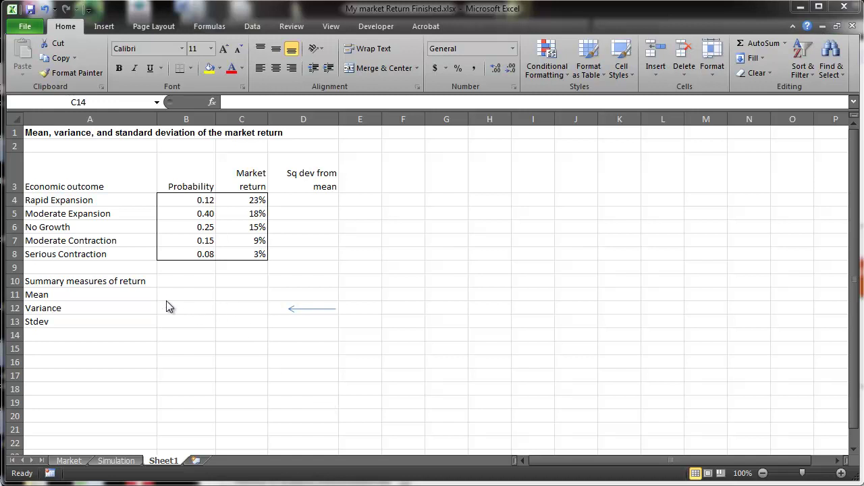
- Calculate the mean market return in B11 with =SUMPRODUCT(B4:B8,C4:C8)
left_click_drag(184, 199, 186, 252)
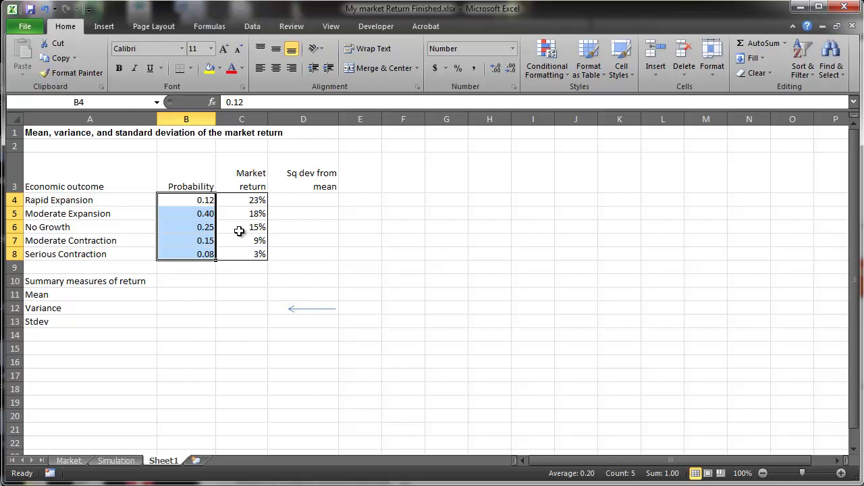
left_click_drag(241, 200, 241, 252)
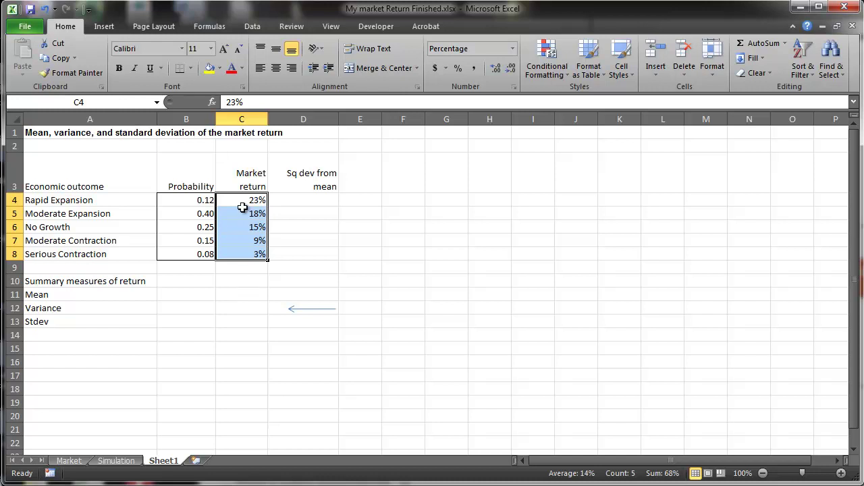
left_click(184, 292)
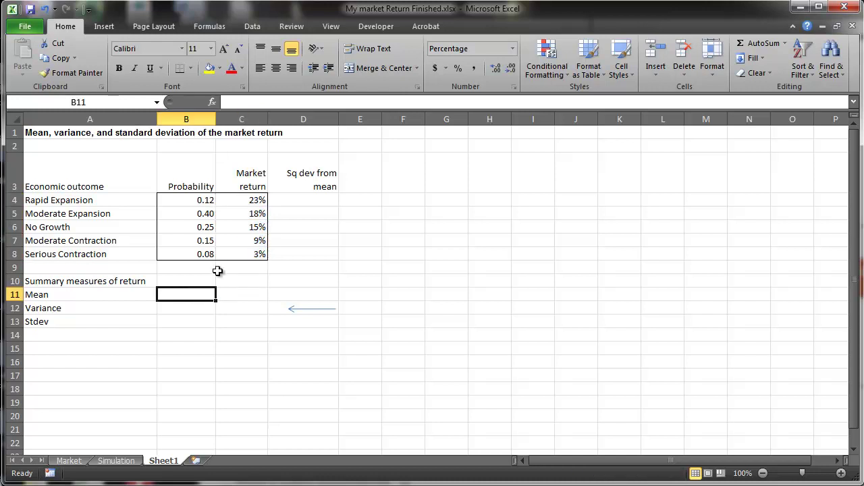
type("=sump")
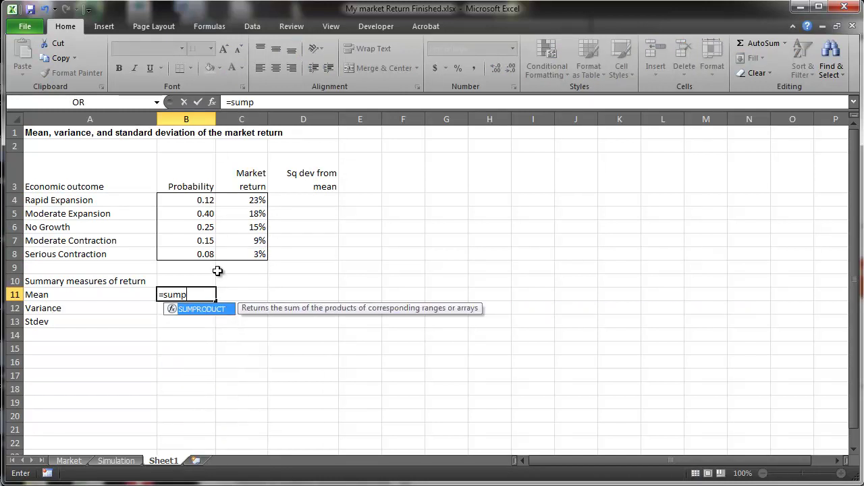
key("Tab")
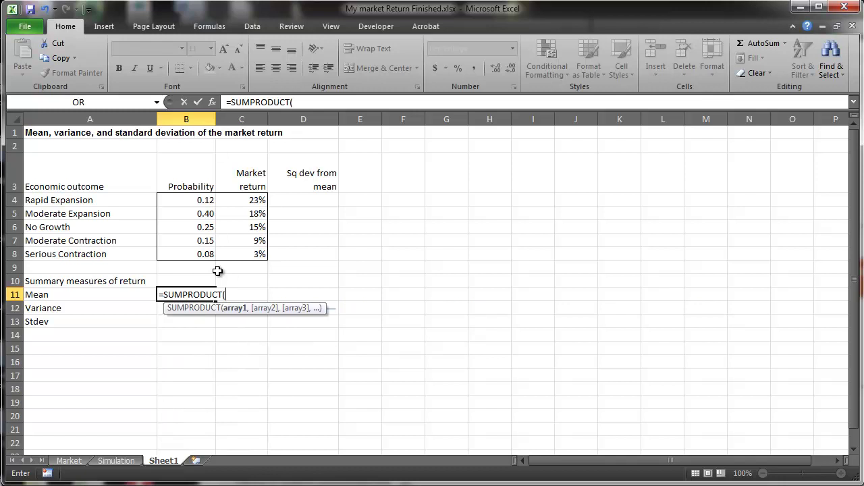
left_click(200, 199)
left_click_drag(199, 200, 208, 255)
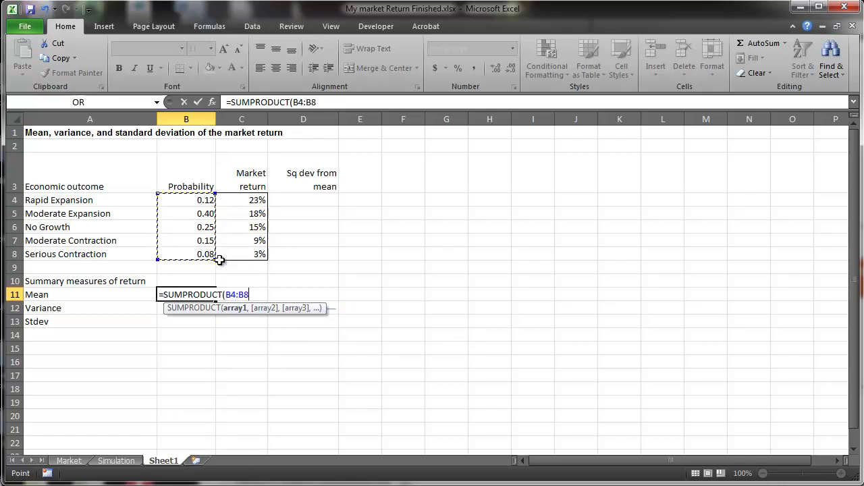
type(",")
left_click_drag(241, 200, 240, 254)
key("Return")
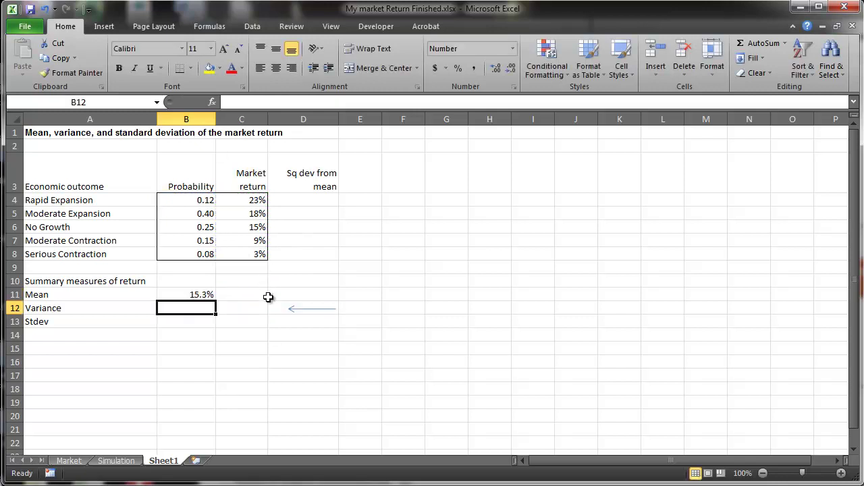
left_click(186, 295)
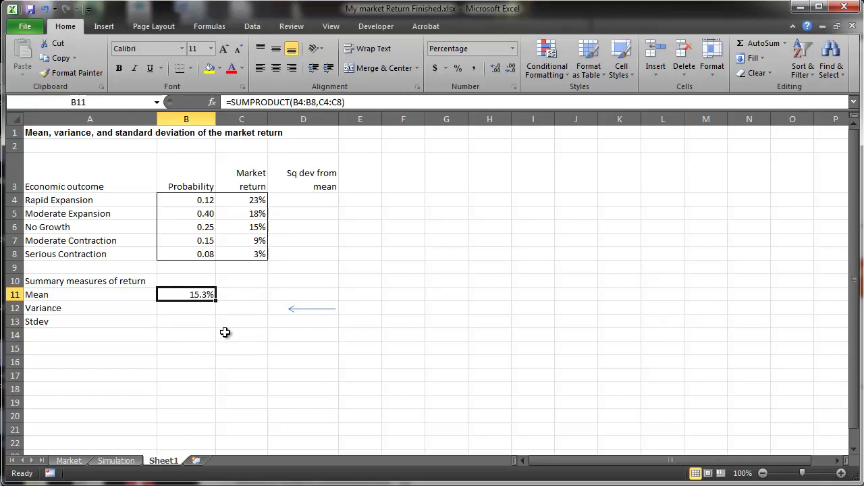
- Calculate the squared deviation from the mean in D4 with =(C4-$B$11)^2 and fill it down to D8
left_click(299, 202)
type("=")
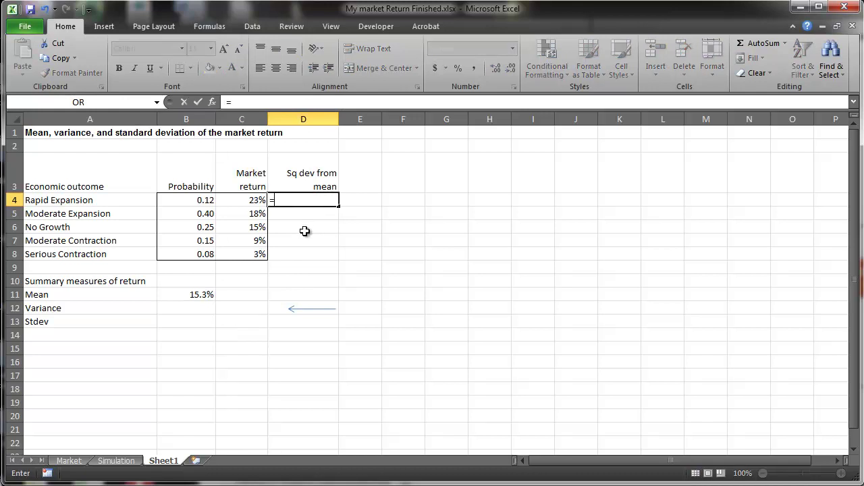
type("(")
left_click(250, 202)
type("-")
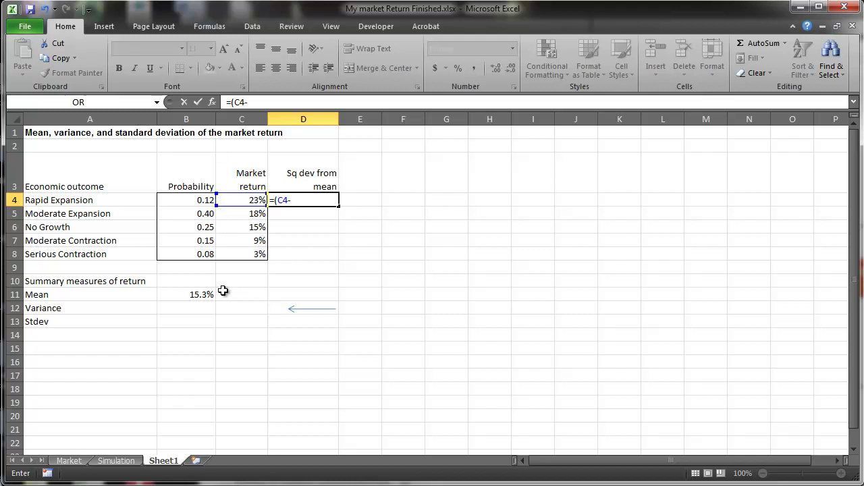
left_click(196, 294)
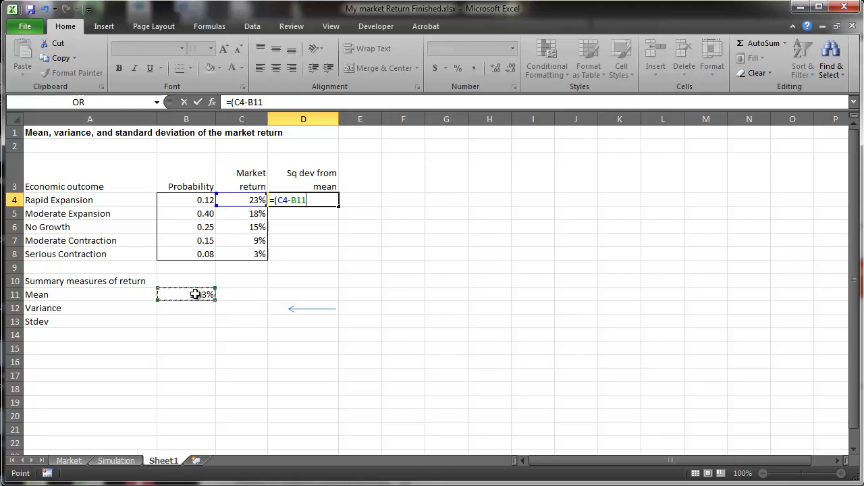
type(")^2")
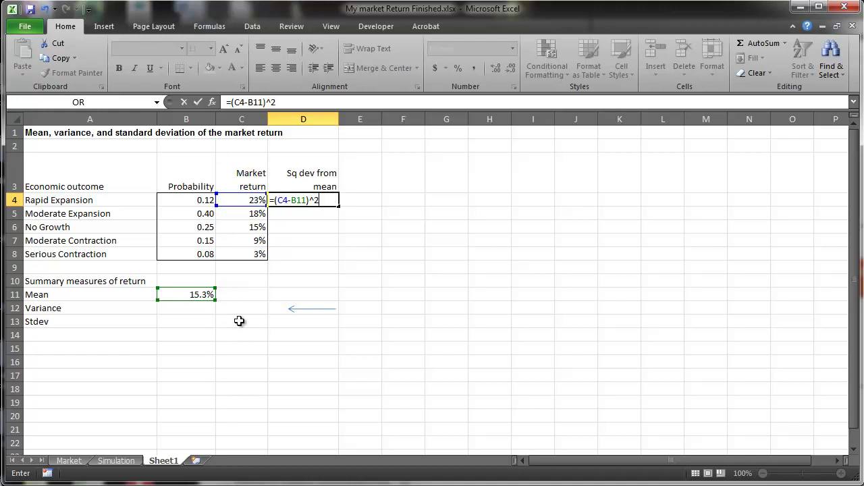
left_click(298, 200)
key("F4")
key("Return")
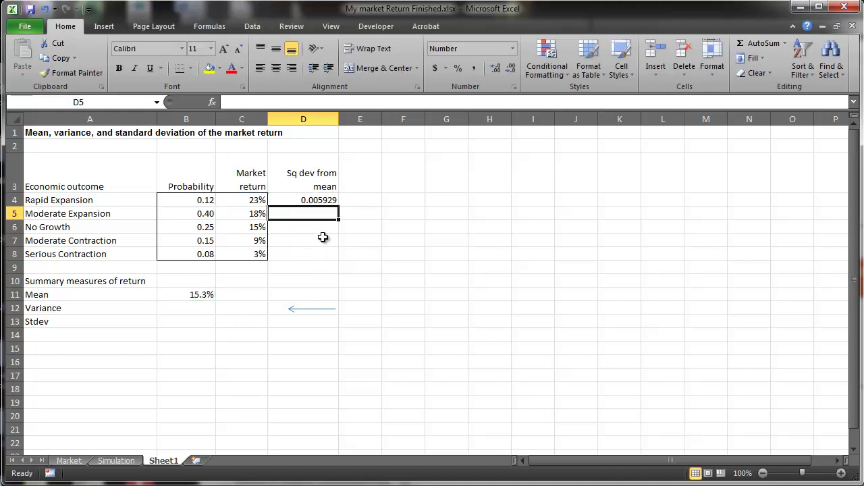
left_click(329, 202)
left_click_drag(339, 206, 340, 260)
- Calculate the variance in B12 as the SUMPRODUCT of the probabilities B4:B8 and the squared deviations D4:D8
left_click(196, 309)
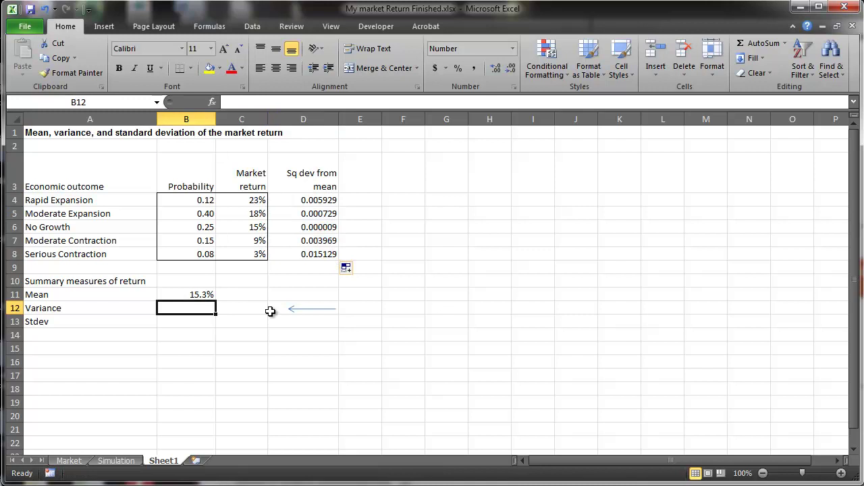
type("=s")
key("BackSpace")
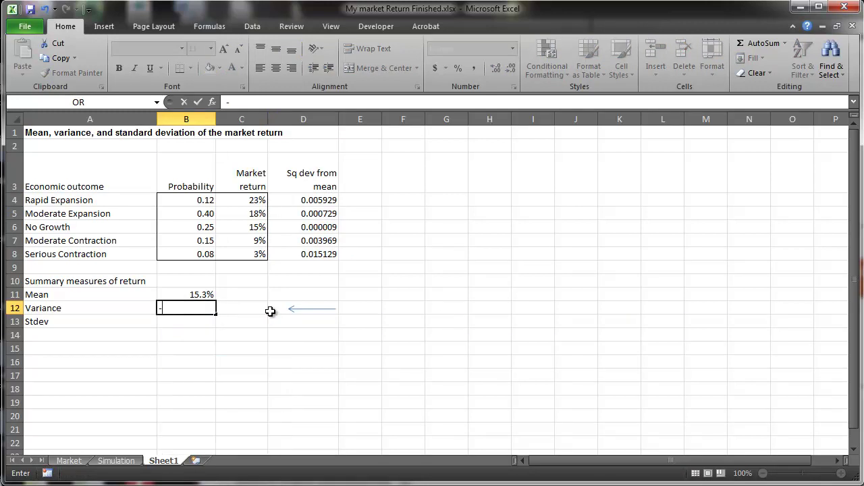
key("BackSpace")
type("=sum")
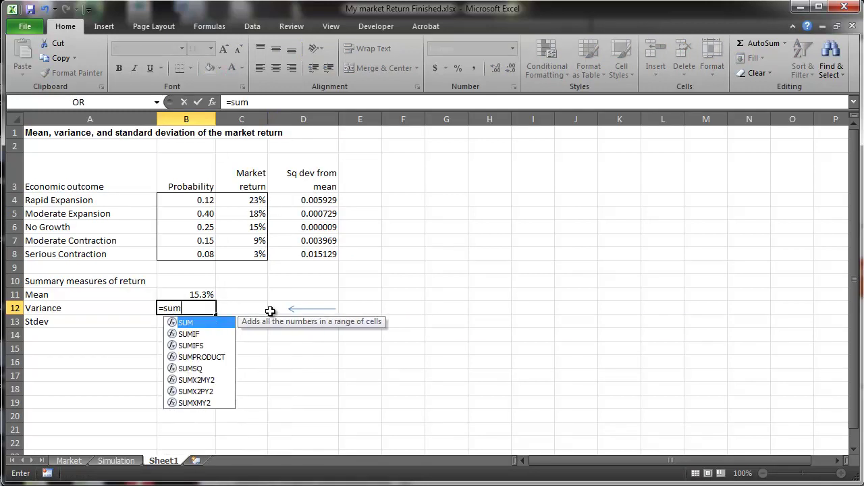
type("pr")
key("Tab")
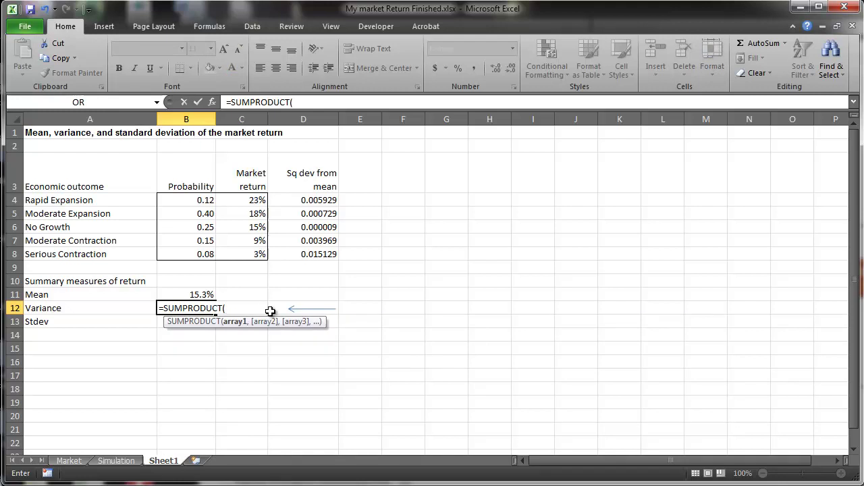
left_click_drag(191, 204, 215, 259)
type(",")
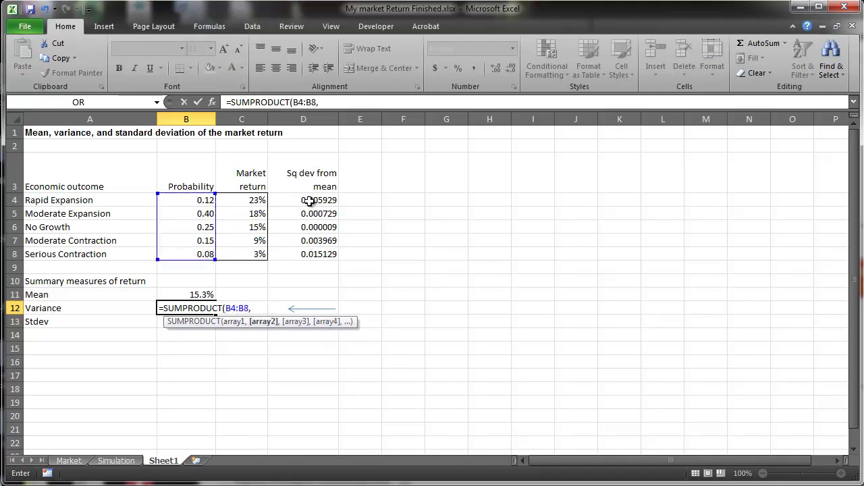
left_click_drag(311, 201, 319, 255)
key("Return")
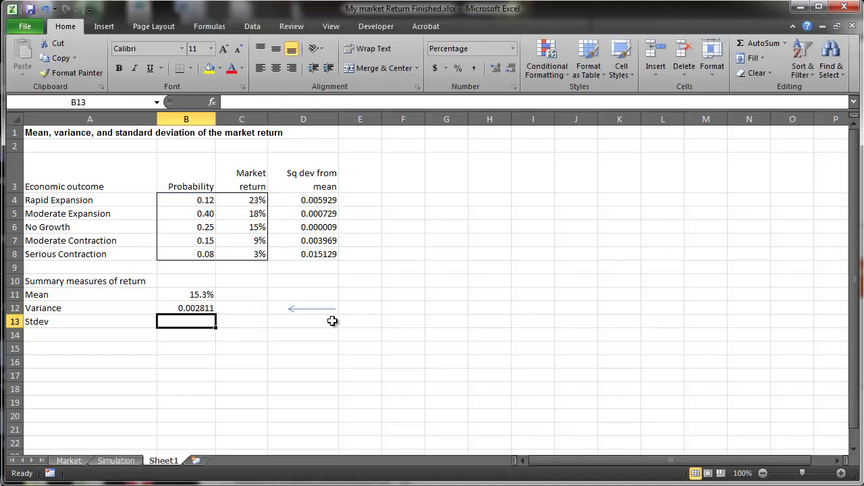
- Calculate the standard deviation in B13 as the square root of the variance with =SQRT(B12)
type("=")
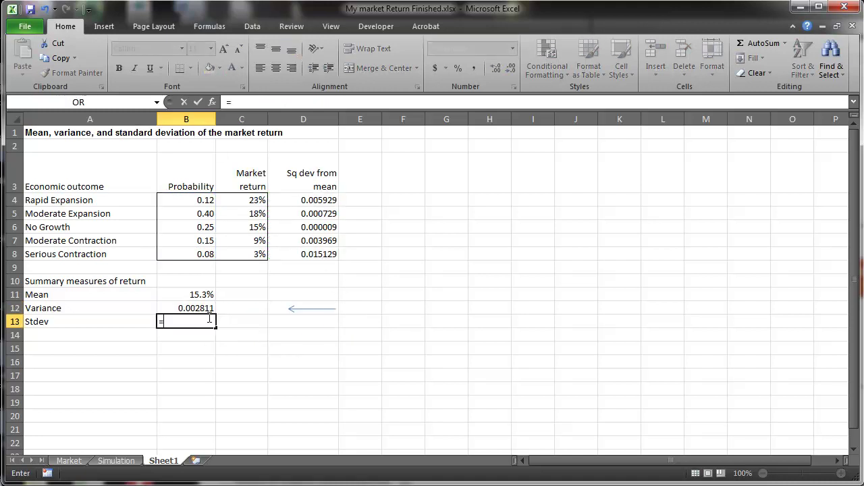
left_click(197, 307)
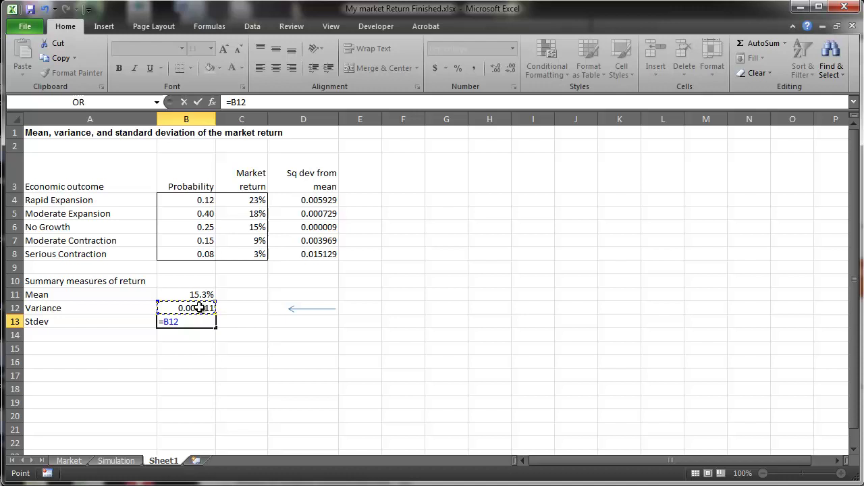
type("sq")
key("BackSpace")
key("BackSpace")
key("BackSpace")
key("BackSpace")
key("BackSpace")
type("sqr")
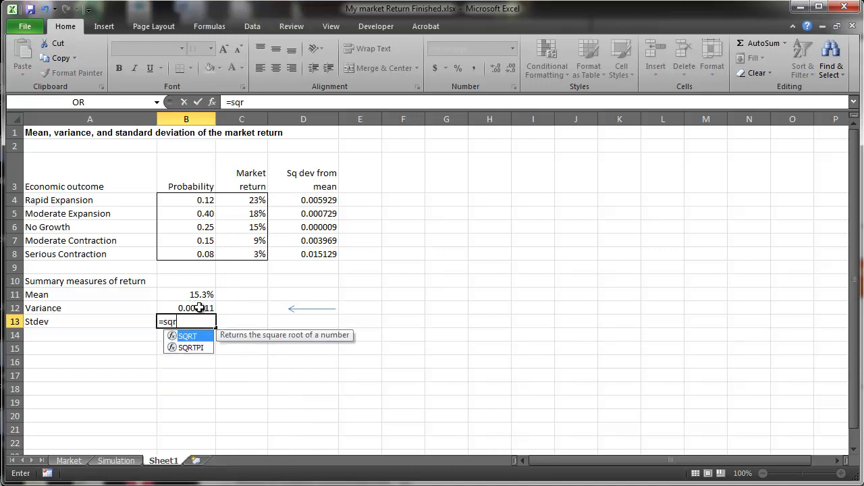
key("Tab")
left_click(200, 308)
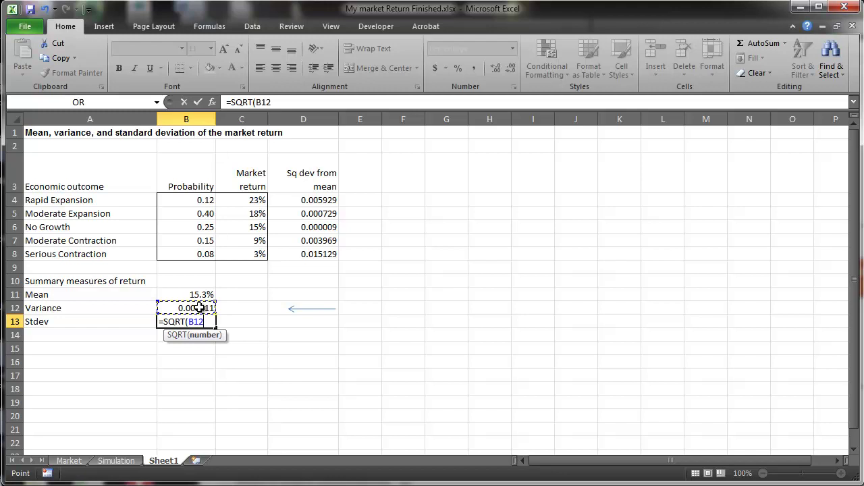
key("Return")
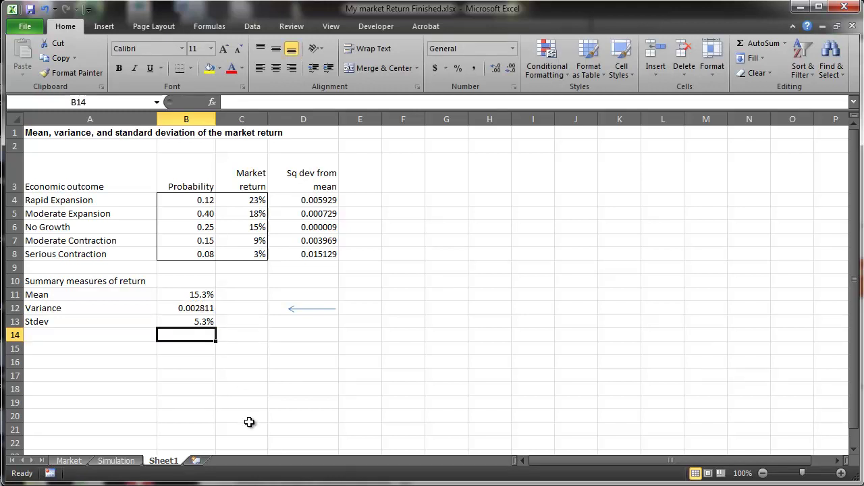
left_click_drag(187, 198, 187, 252)
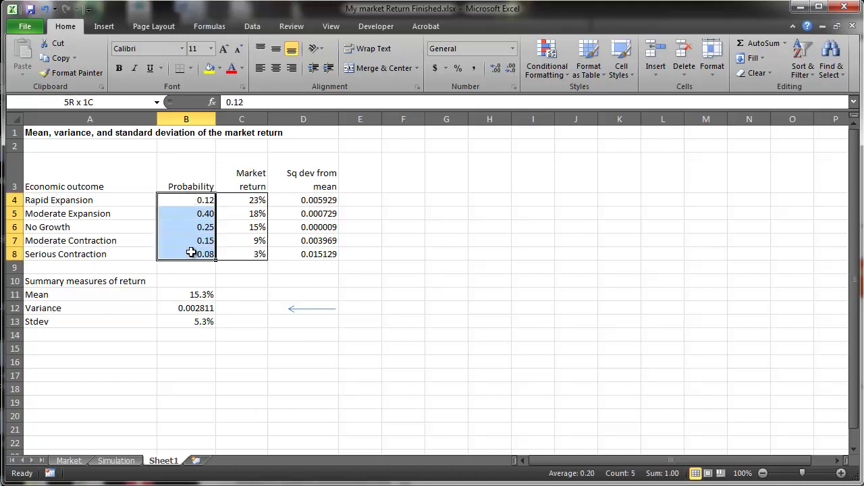
left_click(239, 279)
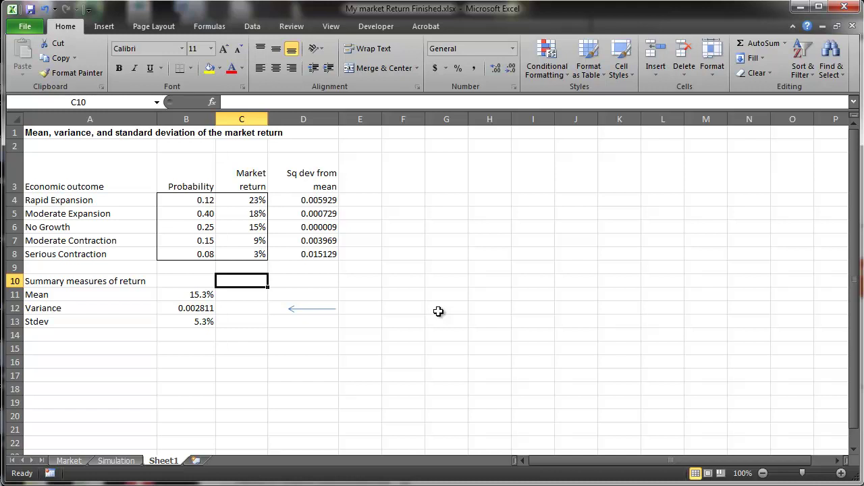
left_click(194, 295)
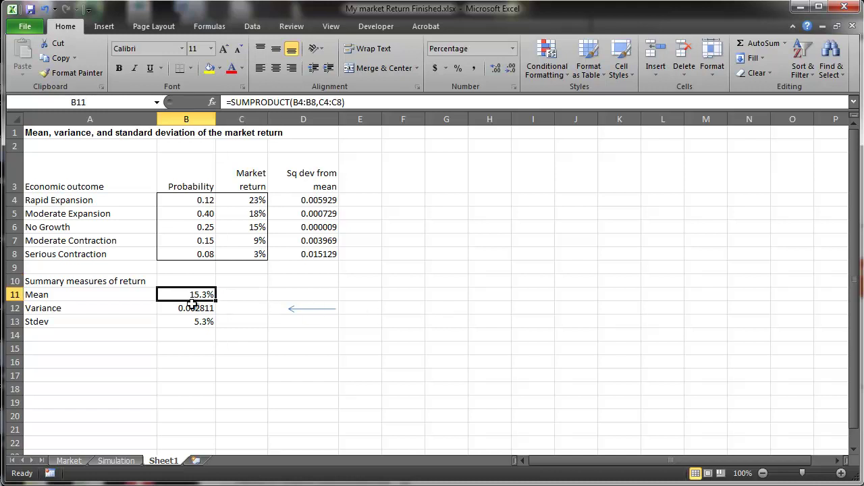
- Start a lookup table with 0 in G4 and link the market returns into H4:H8, filling =C4 down from H4
left_click(445, 201)
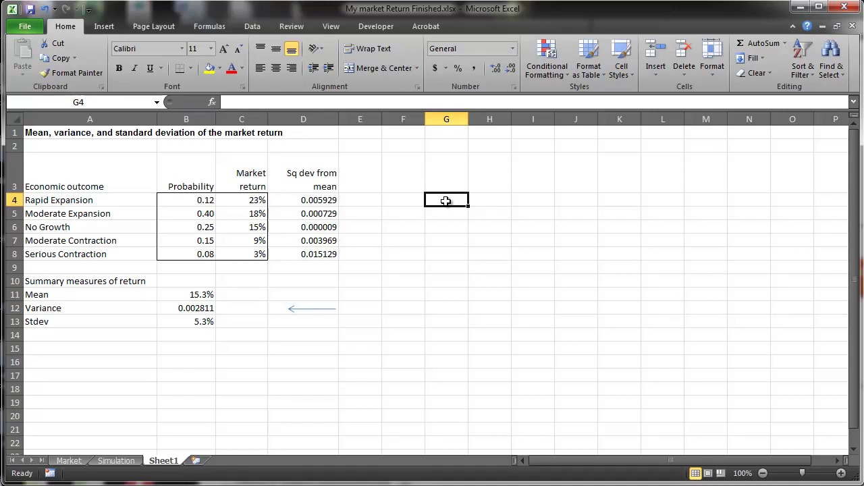
type("0")
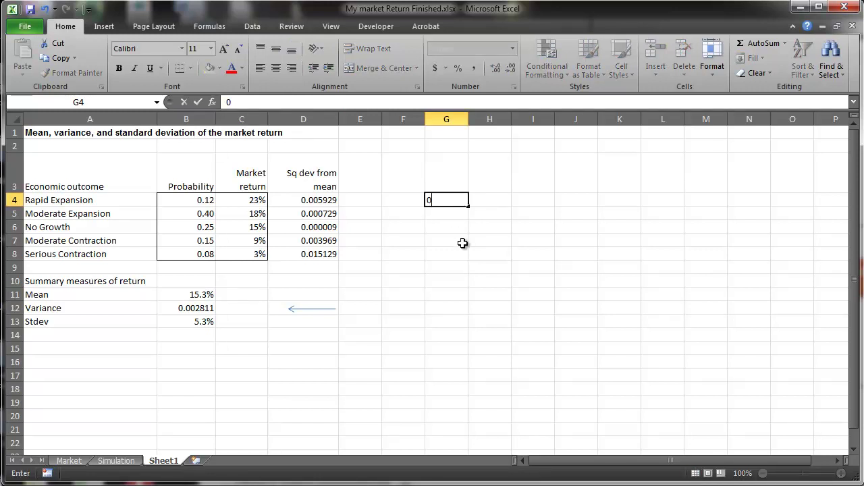
key("Tab")
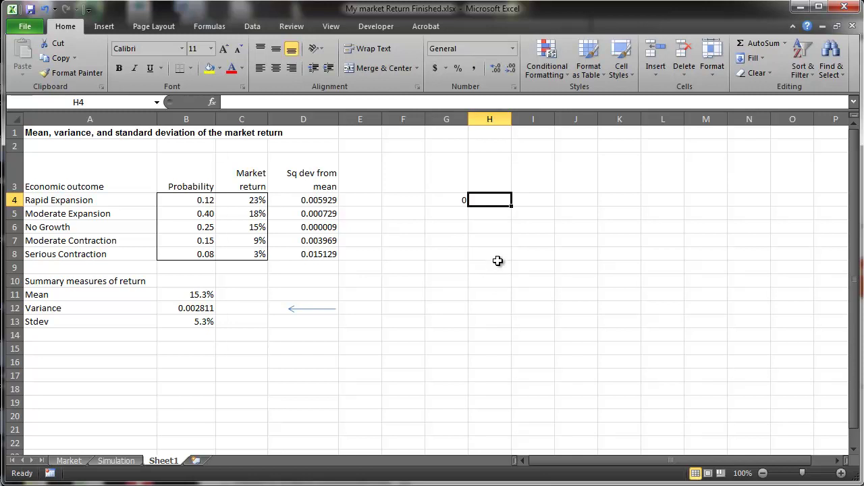
type("=")
left_click(246, 201)
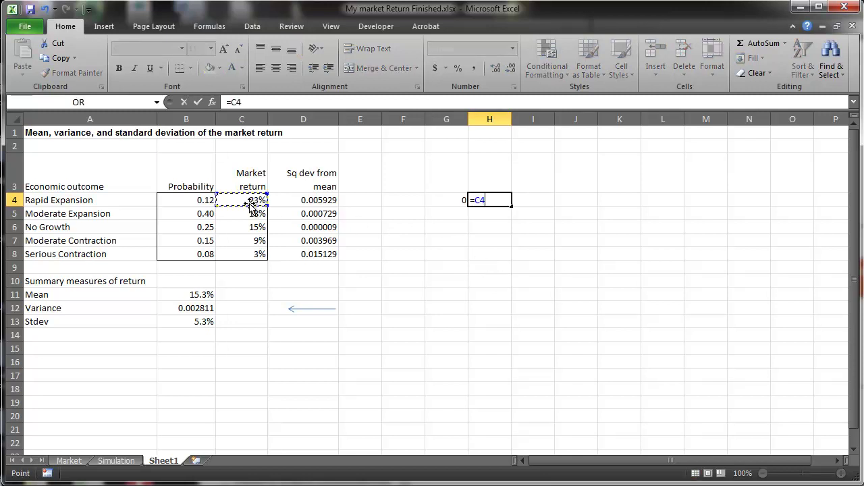
key("Return")
left_click(491, 199)
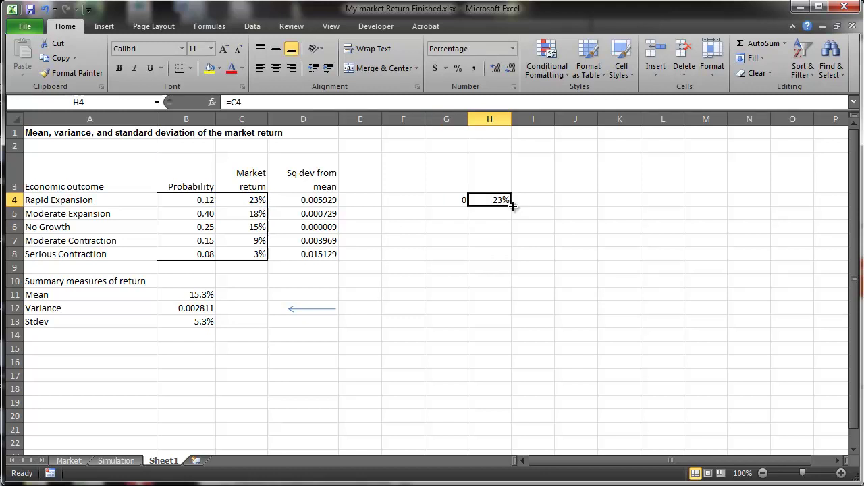
left_click_drag(511, 206, 512, 262)
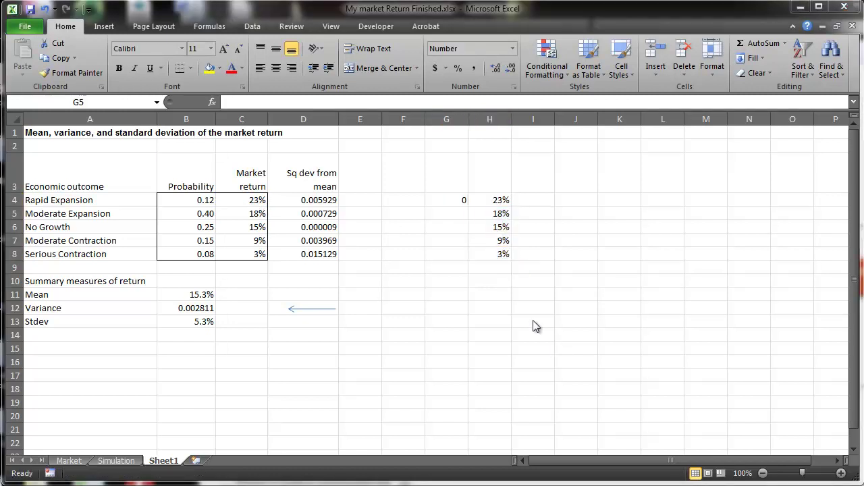
- Calculate the cumulative probability in G5 with =B4+G4 and fill it down to G8
left_click(449, 213)
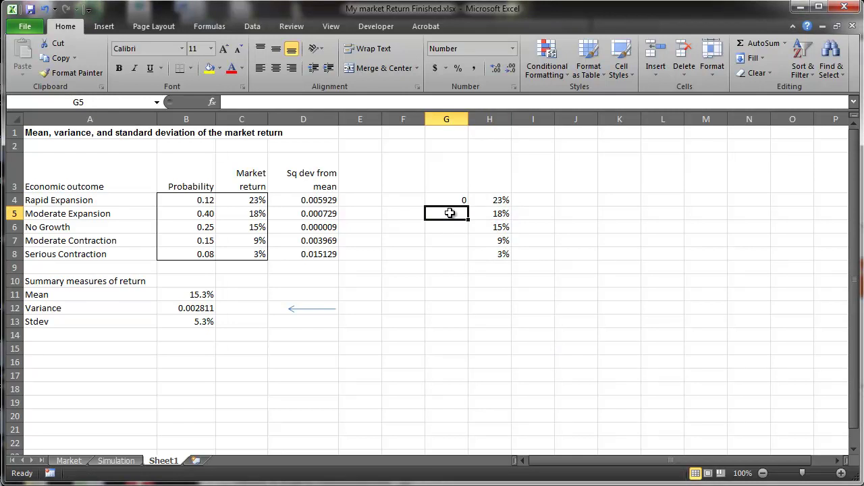
type("=")
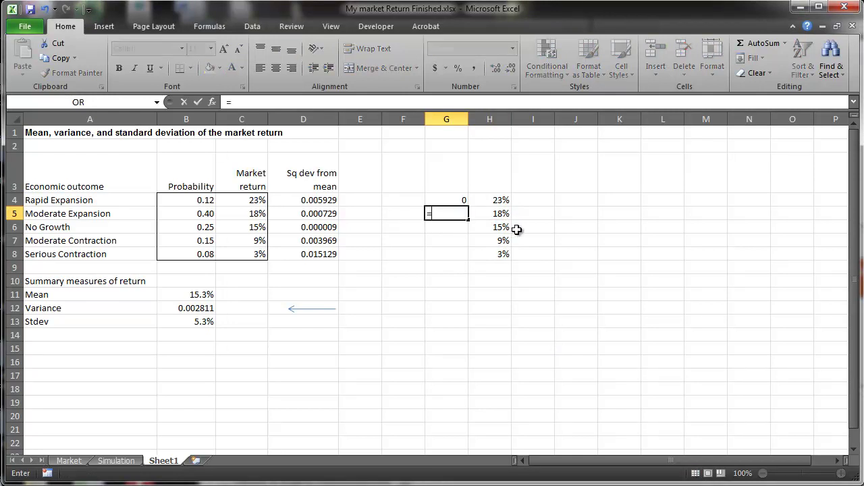
left_click(195, 200)
type("+")
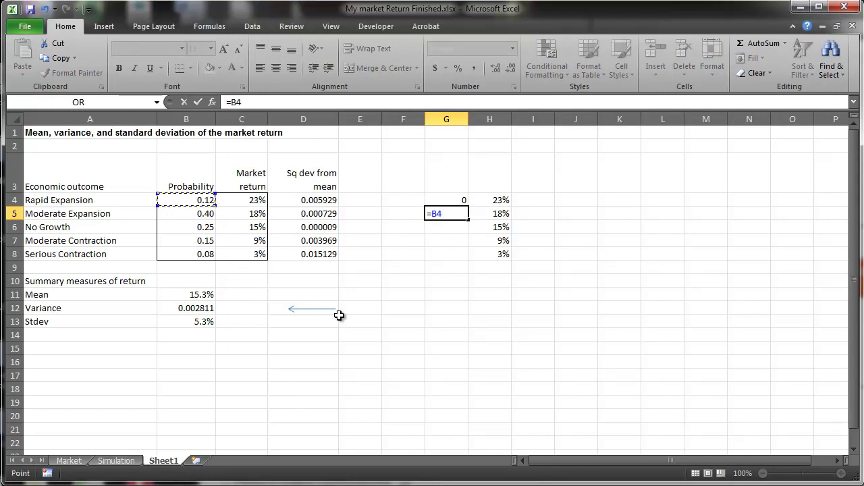
left_click(445, 197)
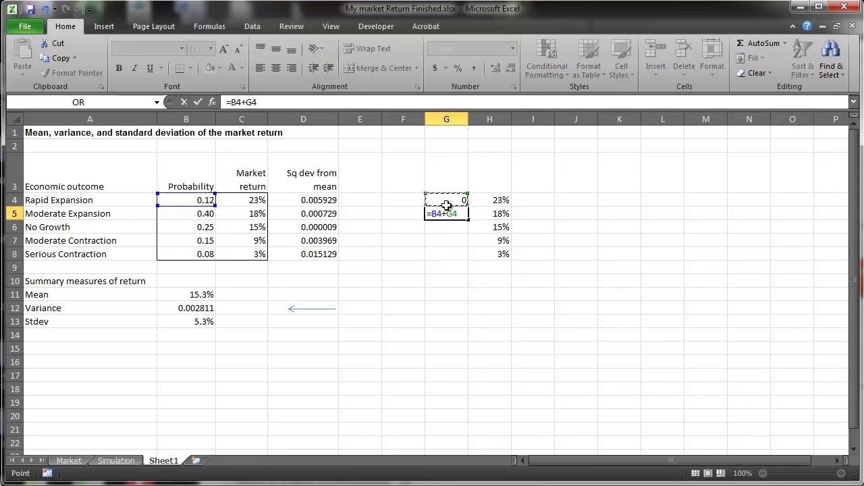
key("Return")
left_click(462, 215)
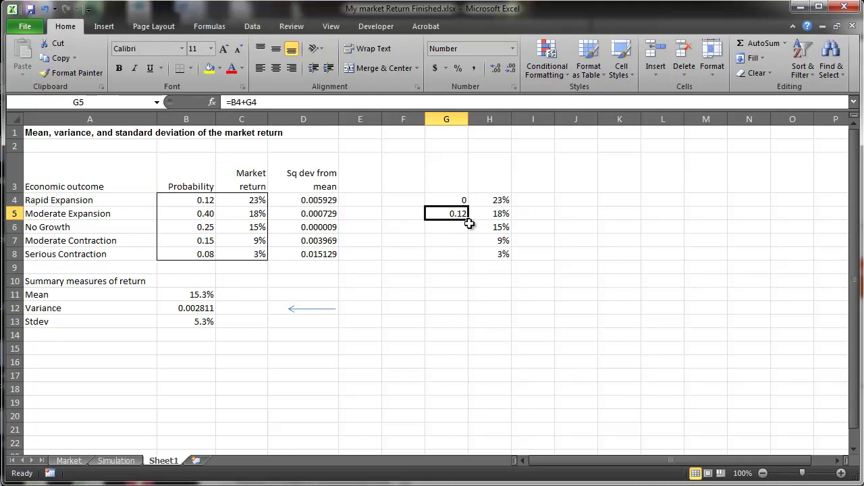
left_click_drag(470, 222, 470, 256)
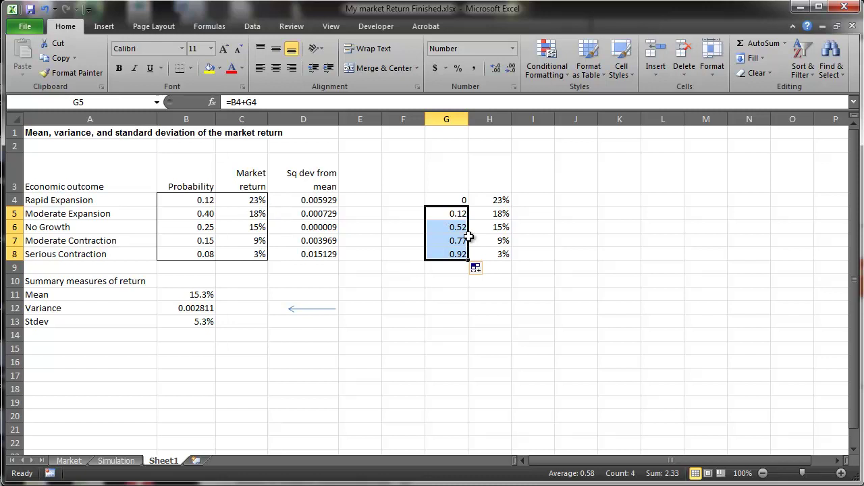
- Plot the cumulative probabilities G4:G8 as a basic 2-D line chart, view the curve, and delete the chart
left_click_drag(448, 200, 457, 254)
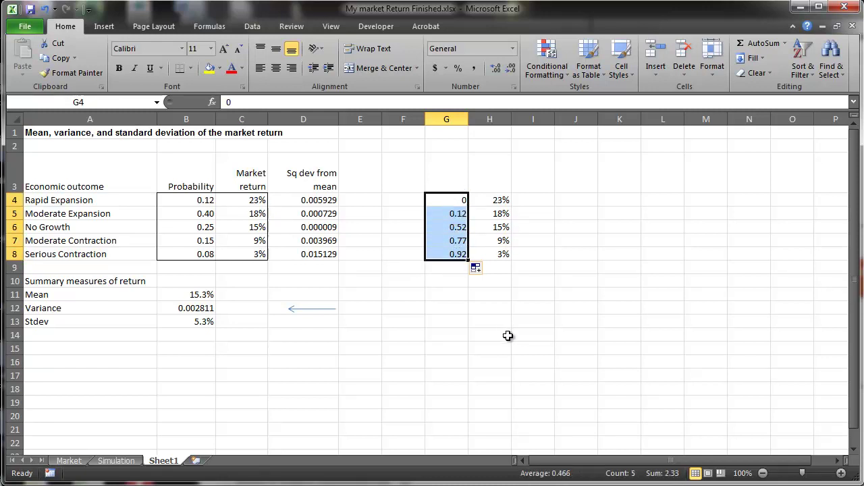
left_click(104, 25)
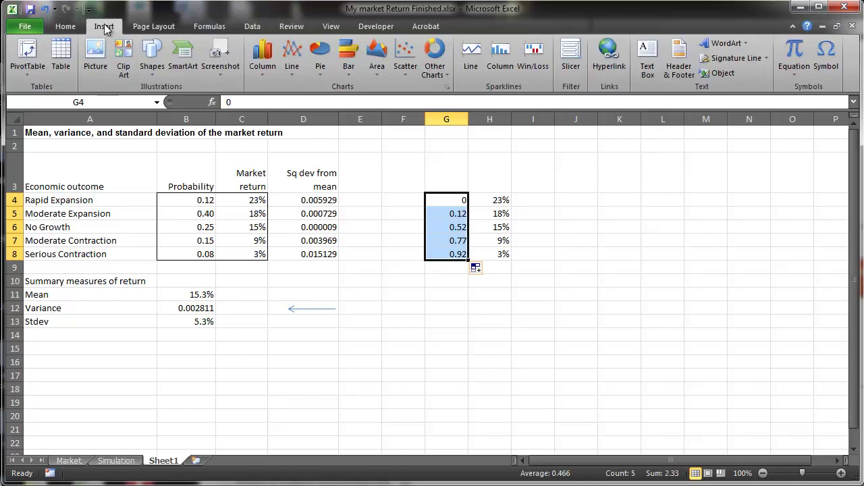
left_click(293, 62)
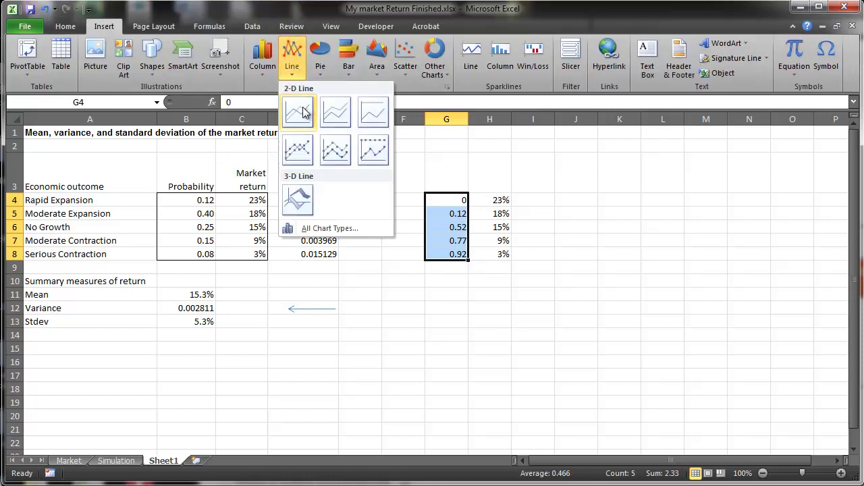
left_click(307, 112)
left_click_drag(403, 195, 617, 162)
mouse_move(577, 331)
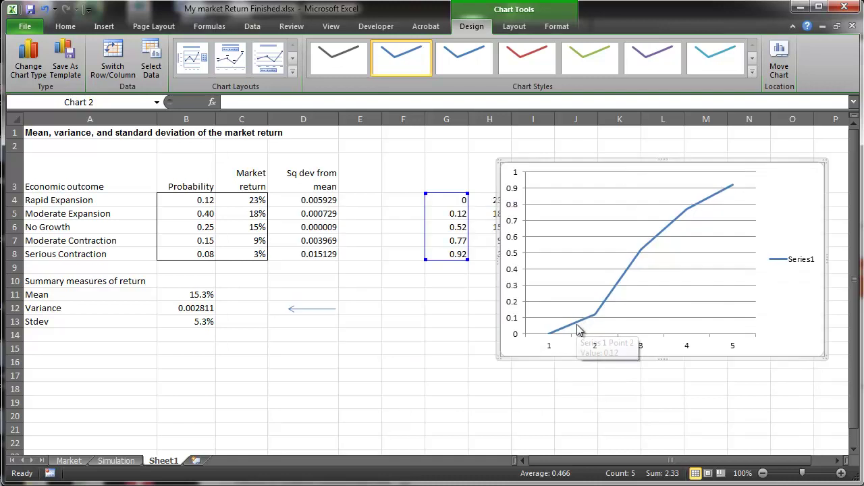
key("Delete")
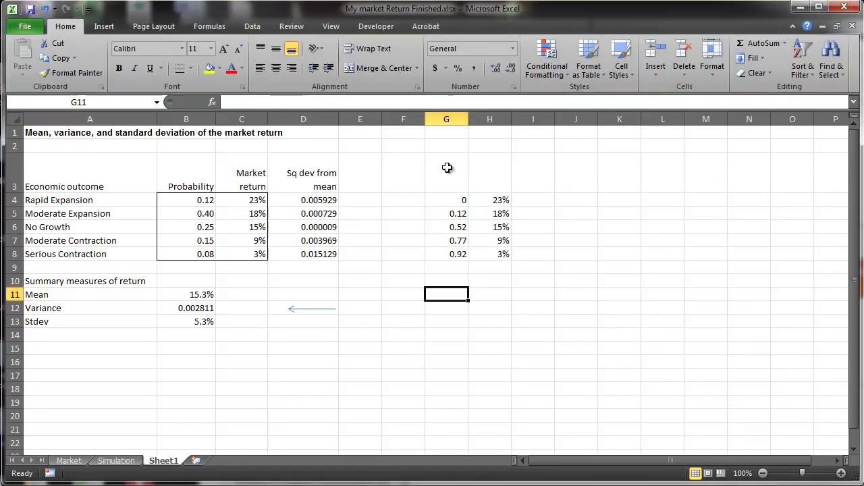
- Head the lookup table with "cumulative" in G3 and "returns" in H3, widening column G to fit its heading
left_click(447, 168)
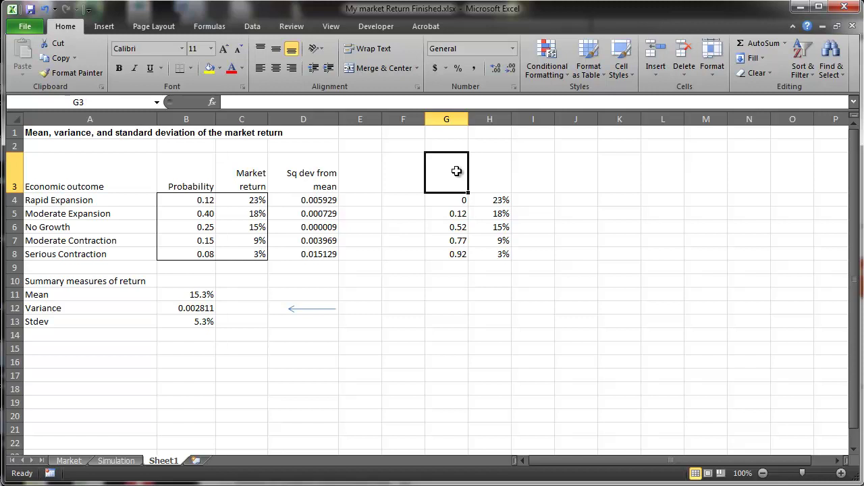
type("cumula")
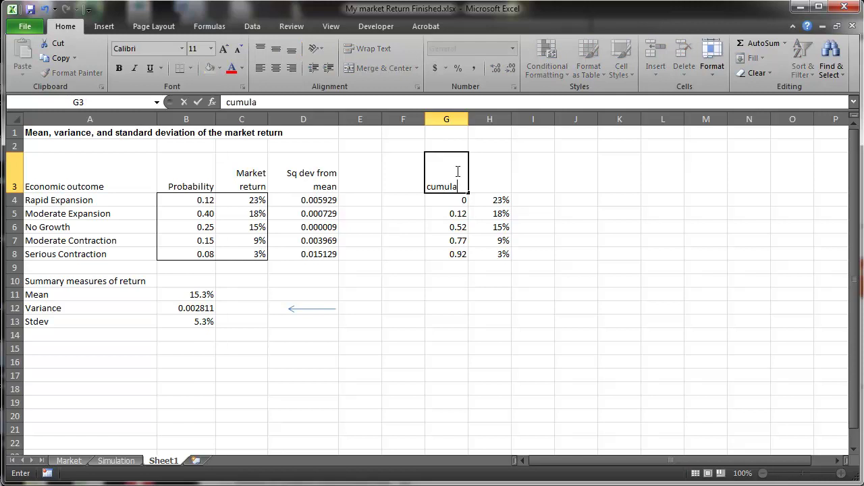
type("tive")
key("Return")
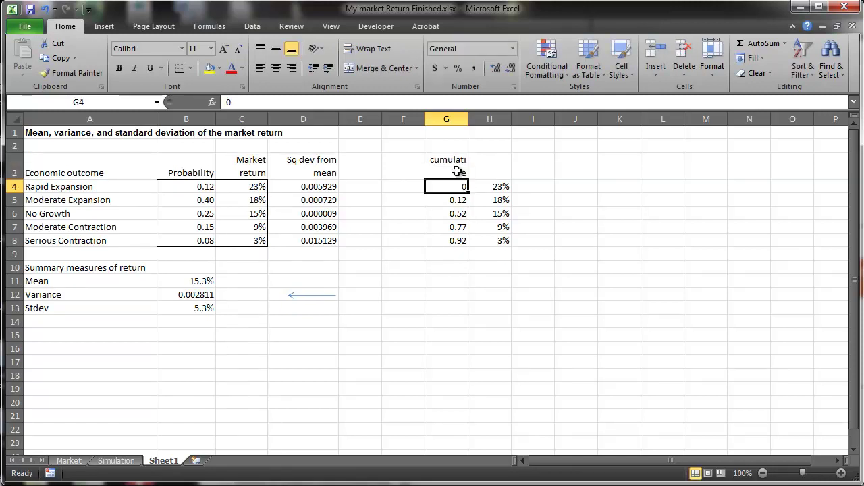
left_click_drag(469, 122, 483, 121)
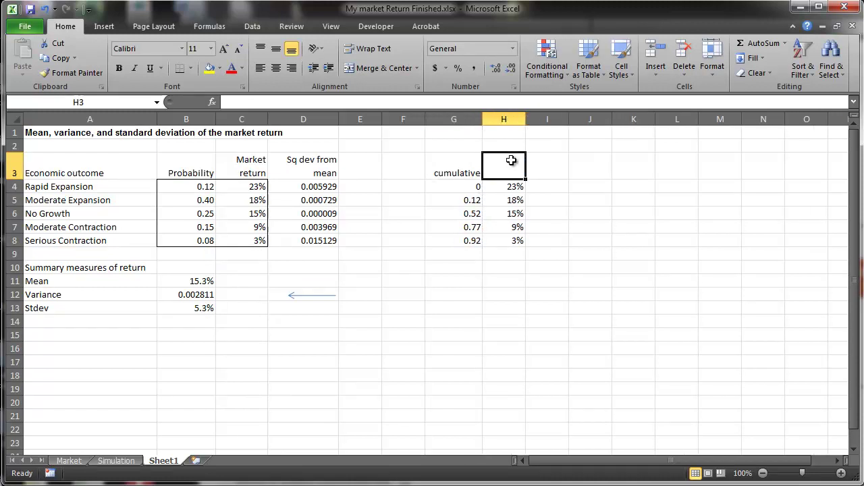
type("returns")
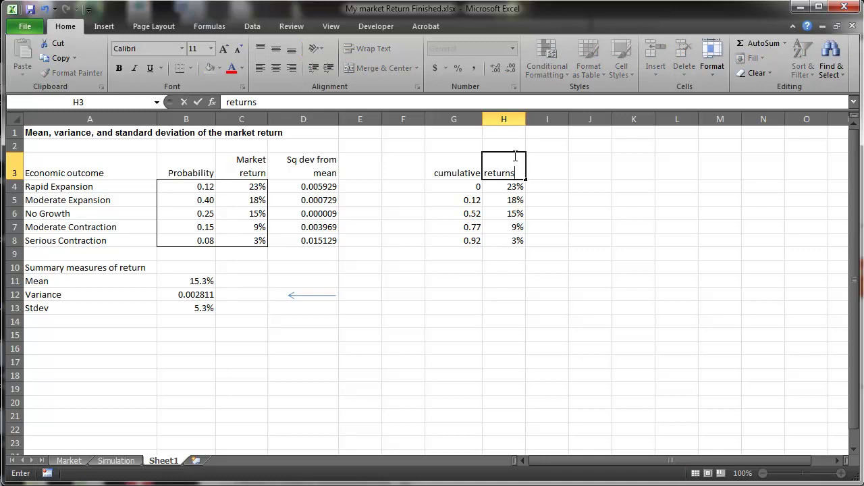
key("Return")
- Generate a random number below the lookup table in G10 with =RAND()
key("Down")
key("Down")
key("Down")
key("Down")
key("Down")
key("Down")
key("Down")
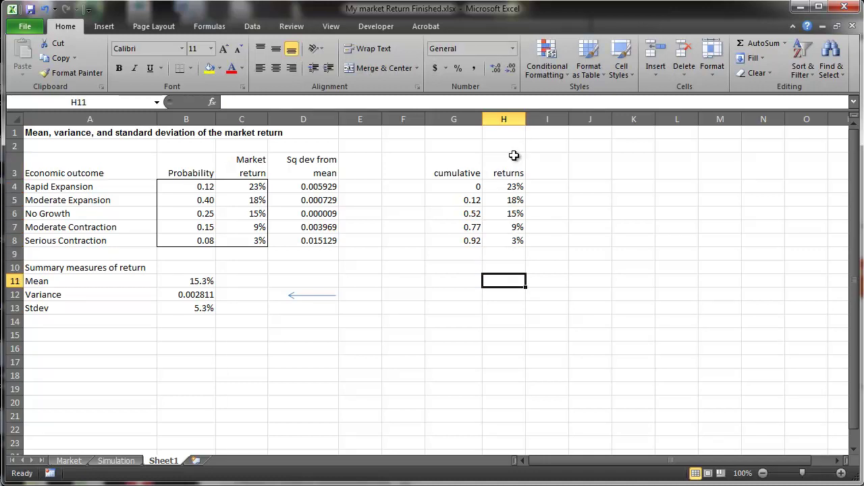
key("Up")
key("Left")
type("=")
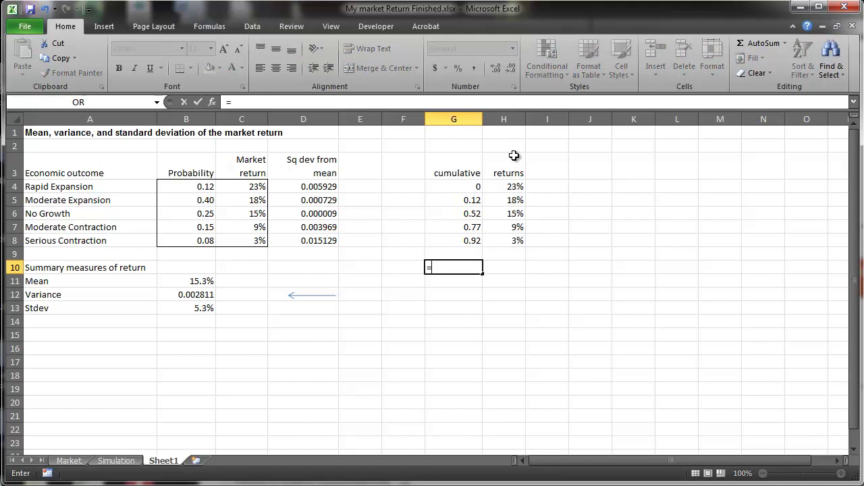
type("rand()")
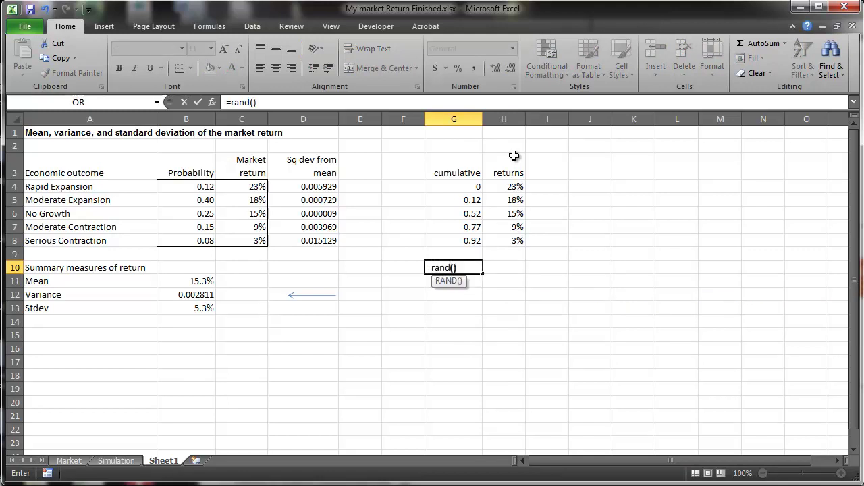
key("Return")
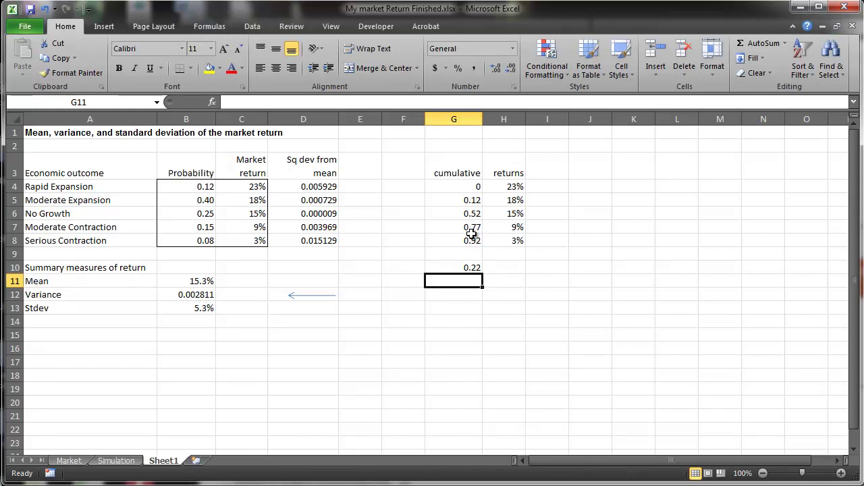
left_click(461, 269)
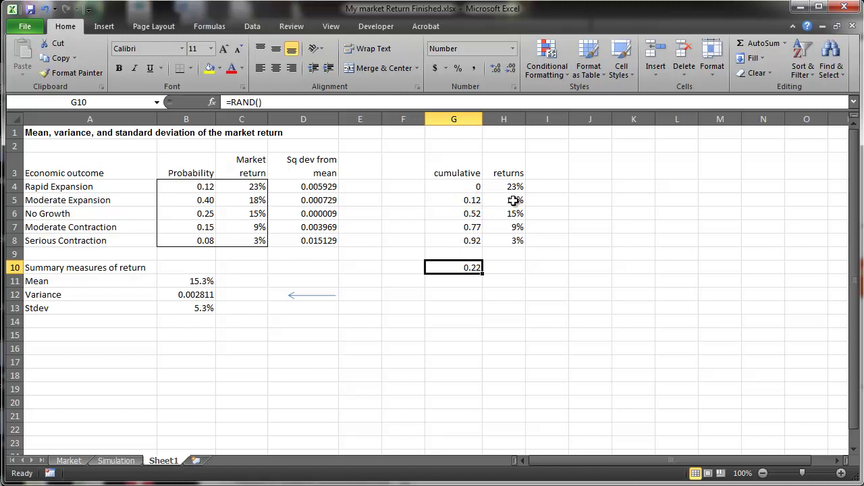
left_click(514, 200)
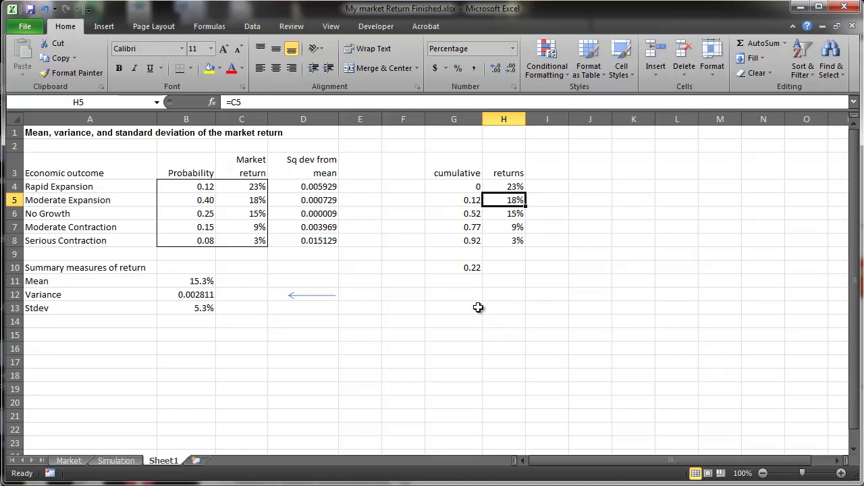
left_click(461, 267)
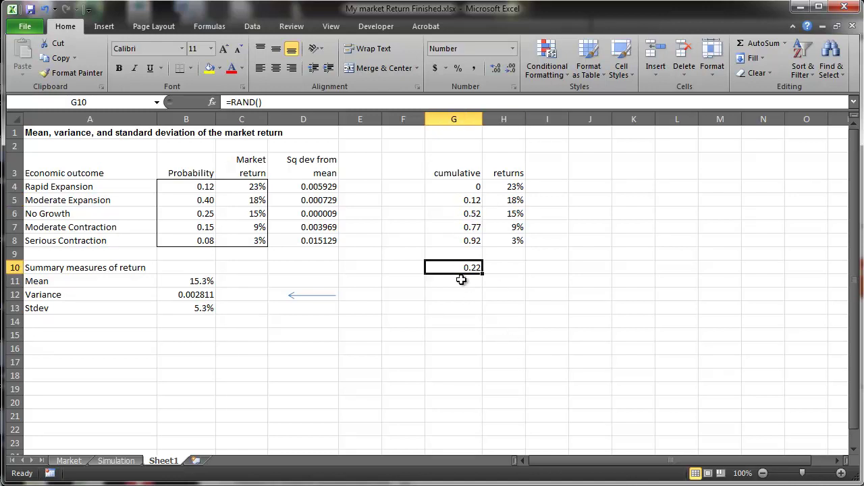
- Simulate a market return in G11 with =VLOOKUP(RAND(),$G$4:$H$8,2,TRUE)
left_click(456, 284)
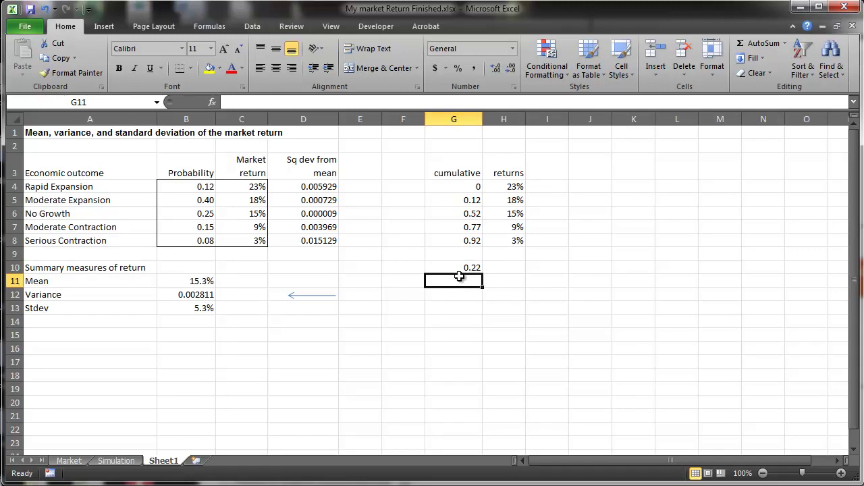
type("=vloo")
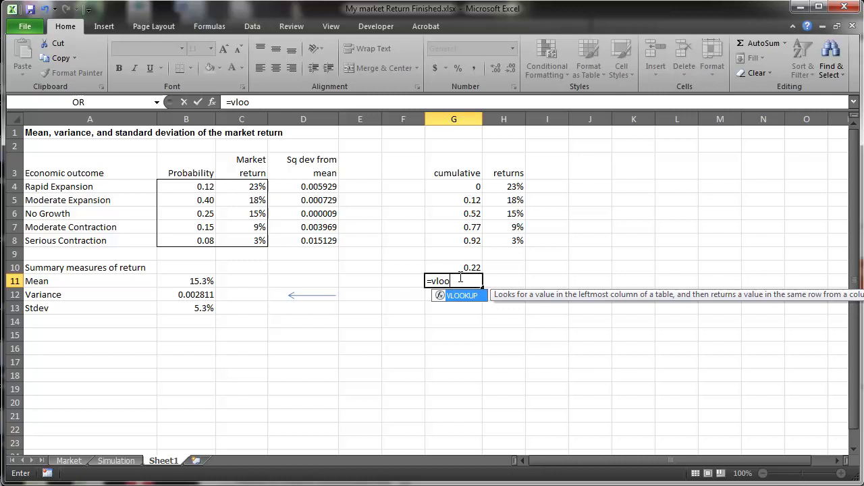
key("Tab")
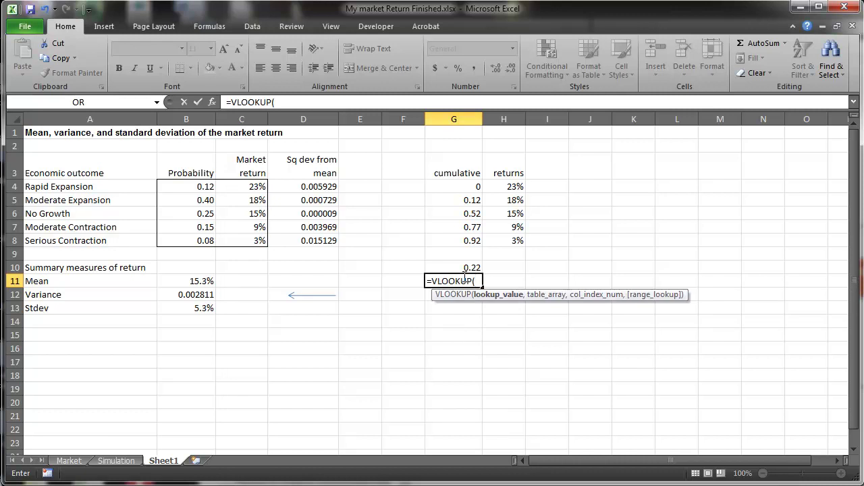
type("rand()")
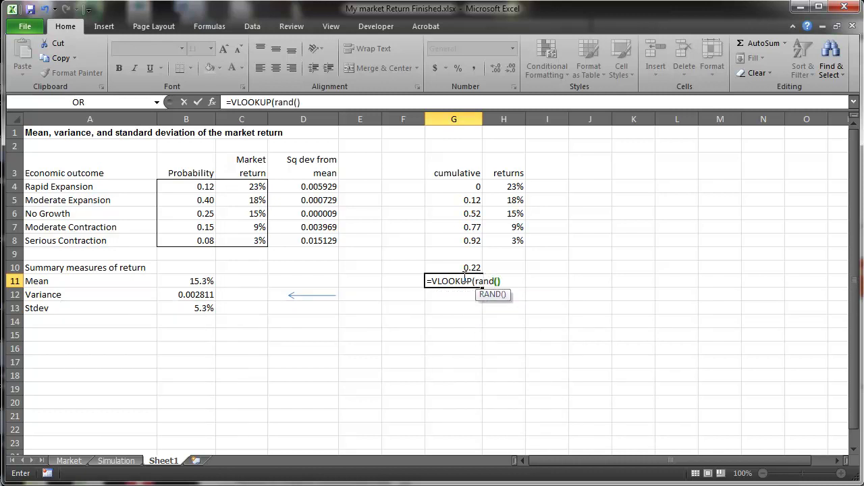
type(",")
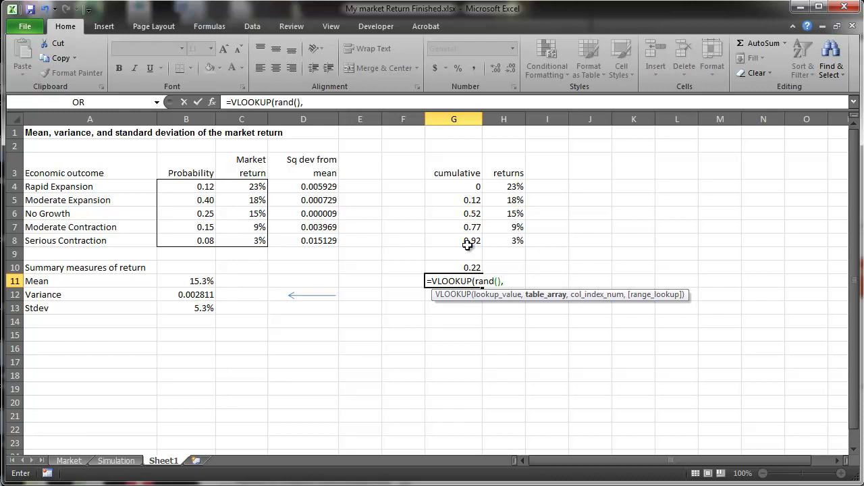
left_click_drag(465, 190, 489, 239)
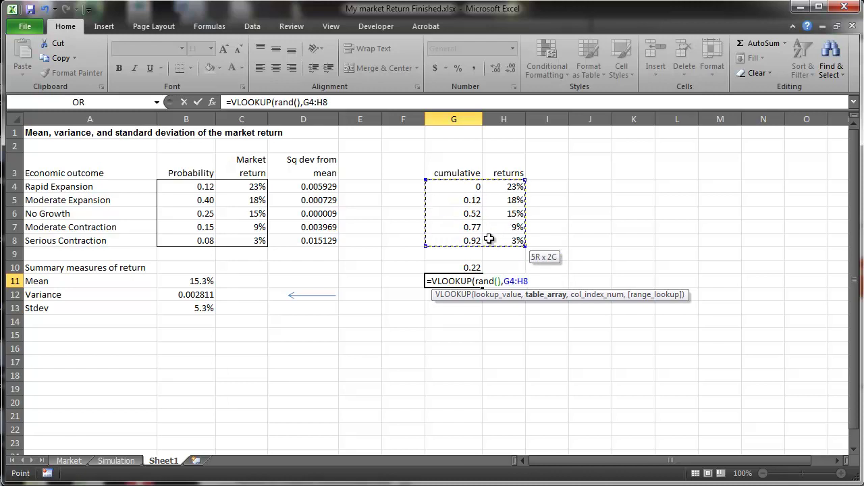
key("F4")
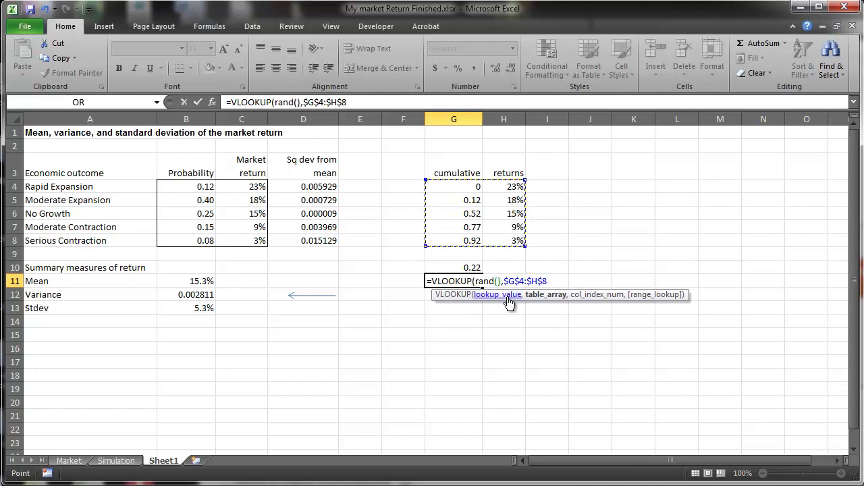
type(",")
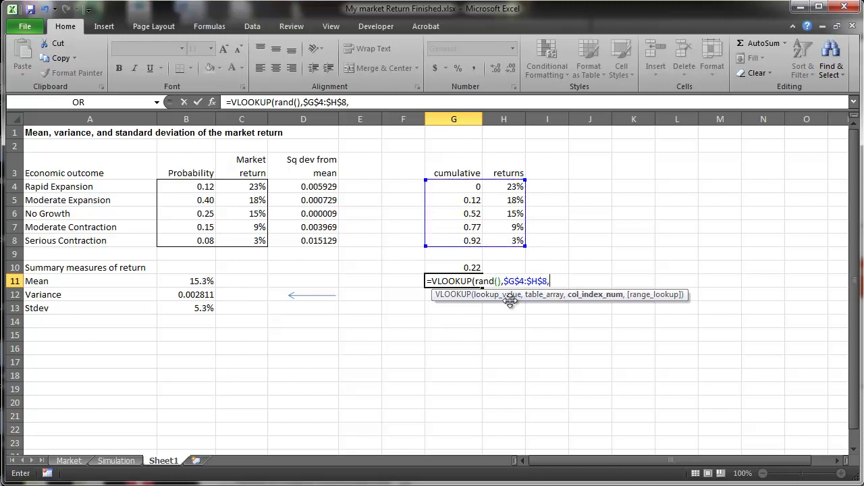
type("2,")
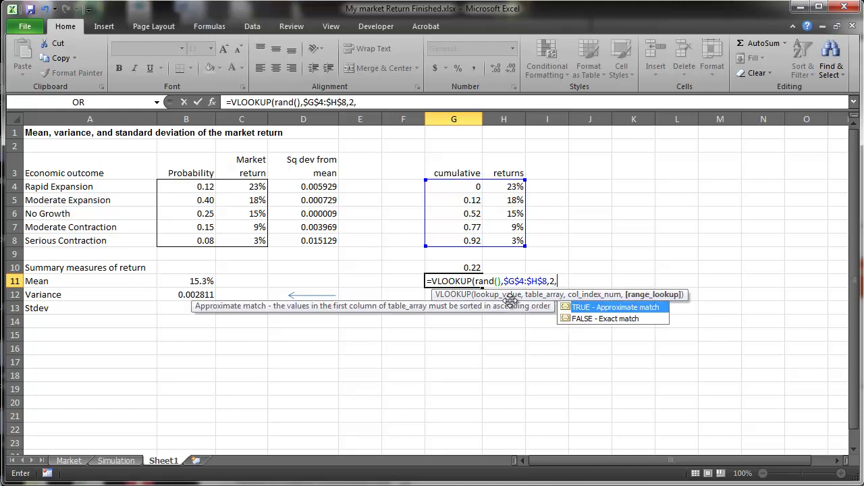
double_click(576, 307)
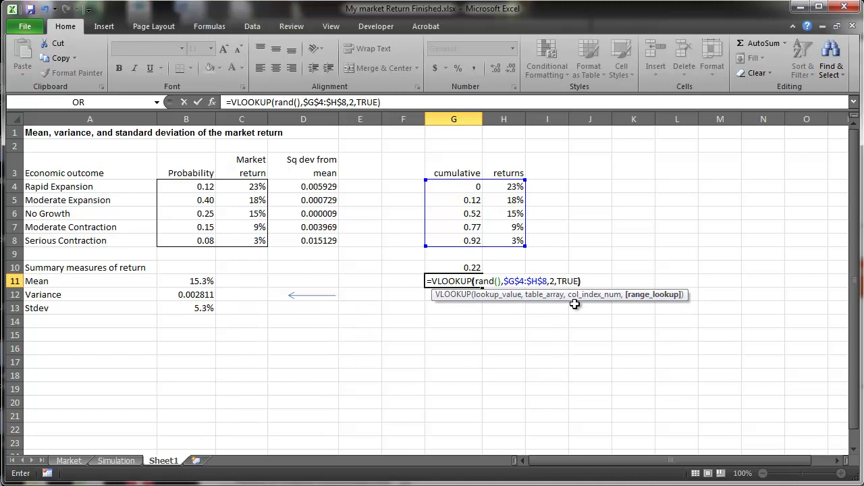
type(")")
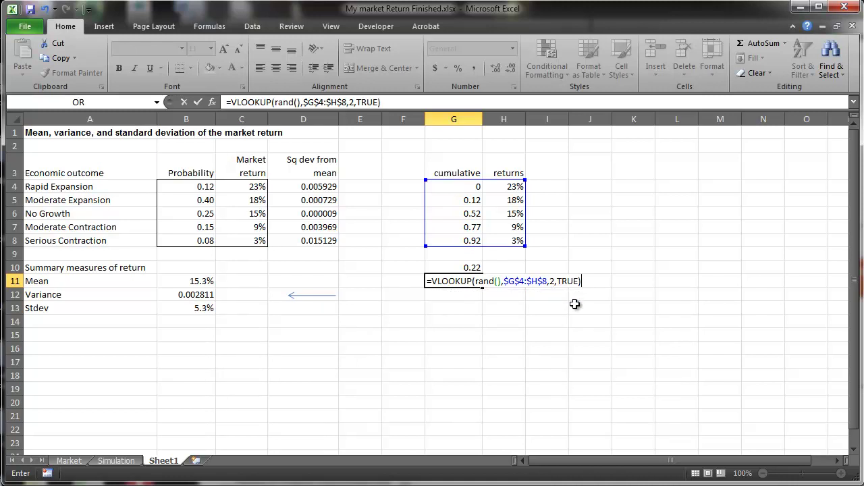
key("Return")
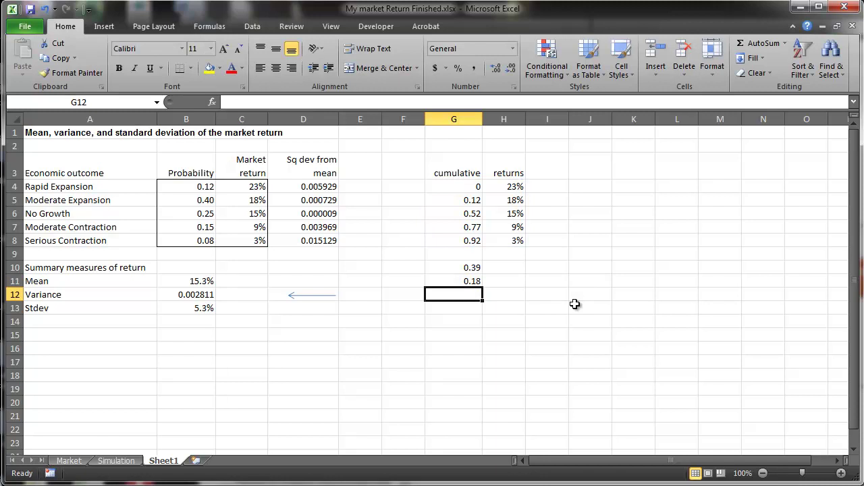
- Fill the simulated return formula in G11 down to G18 and clear the random number from G10
left_click(458, 280)
left_click_drag(483, 287, 489, 388)
left_click(468, 268)
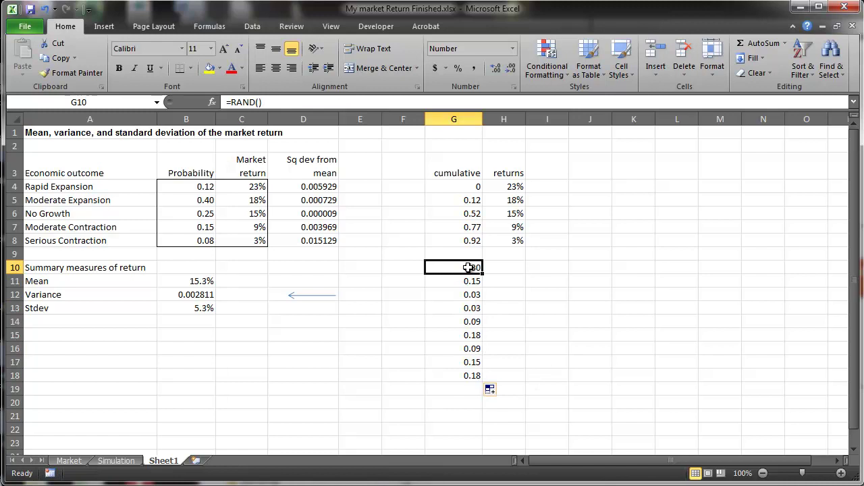
key("Delete")
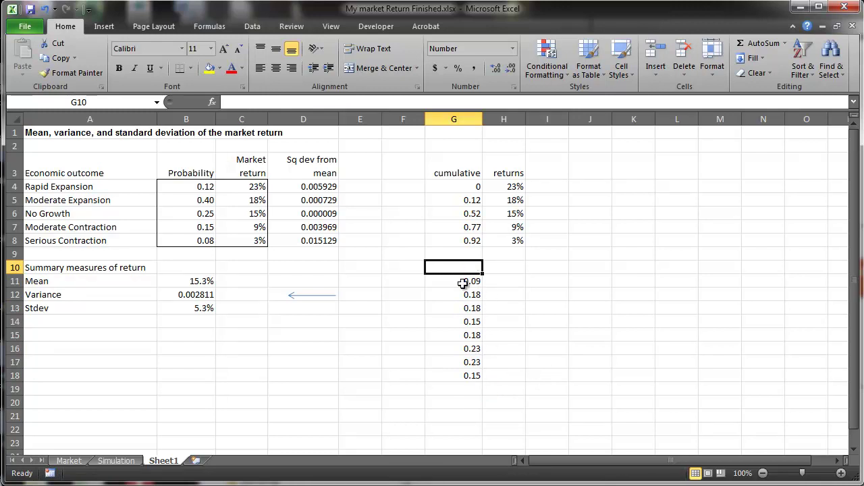
- Format the simulated returns in G11:G19 as percentages
left_click_drag(513, 189, 514, 229)
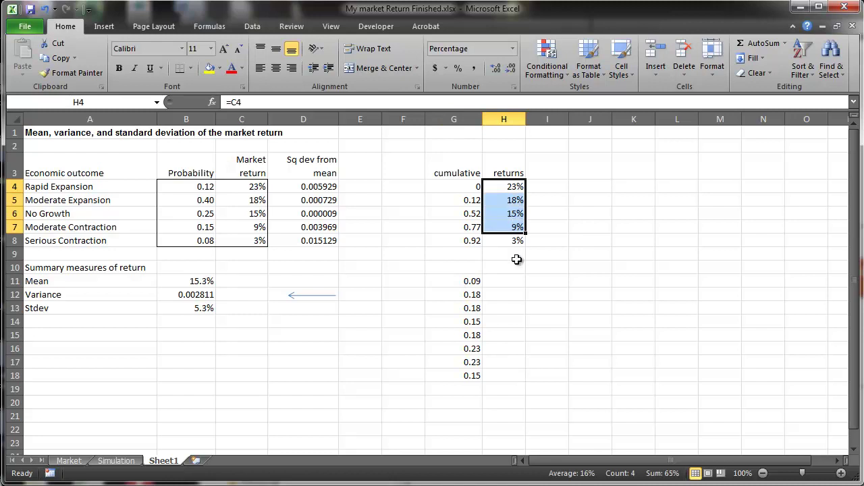
left_click_drag(477, 280, 472, 389)
left_click(458, 69)
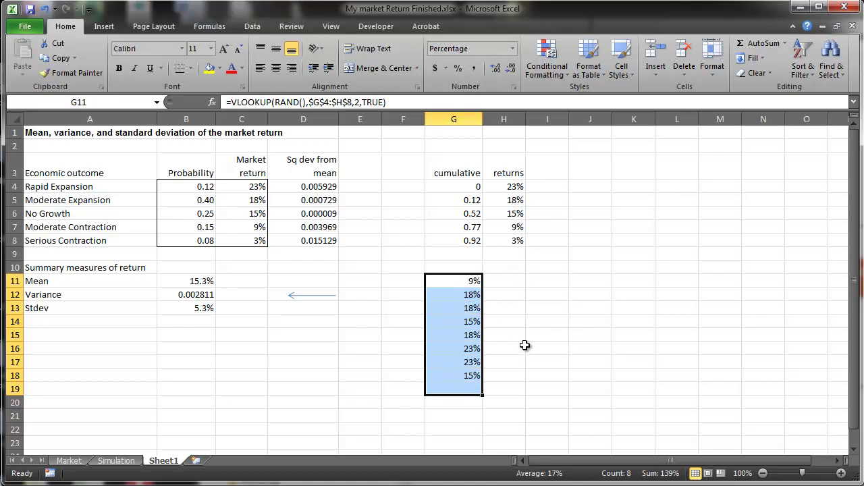
- Extend the simulated return formula from G18 down to G515
left_click(474, 376)
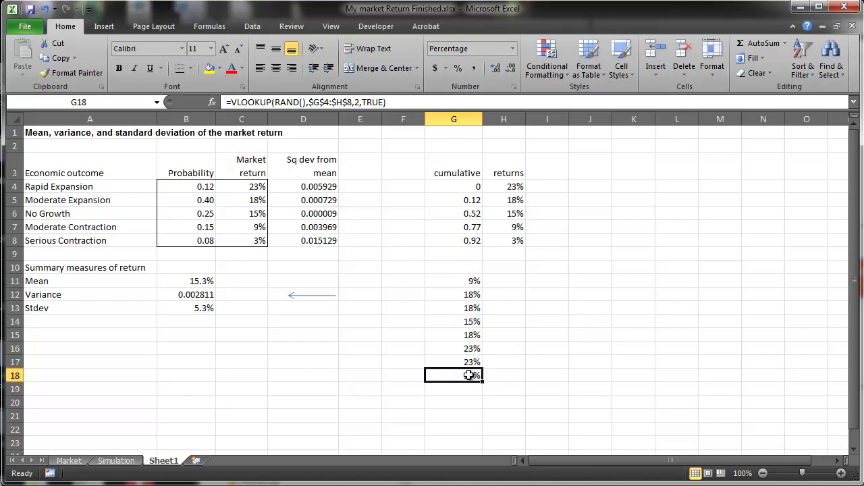
left_click_drag(483, 383, 469, 422)
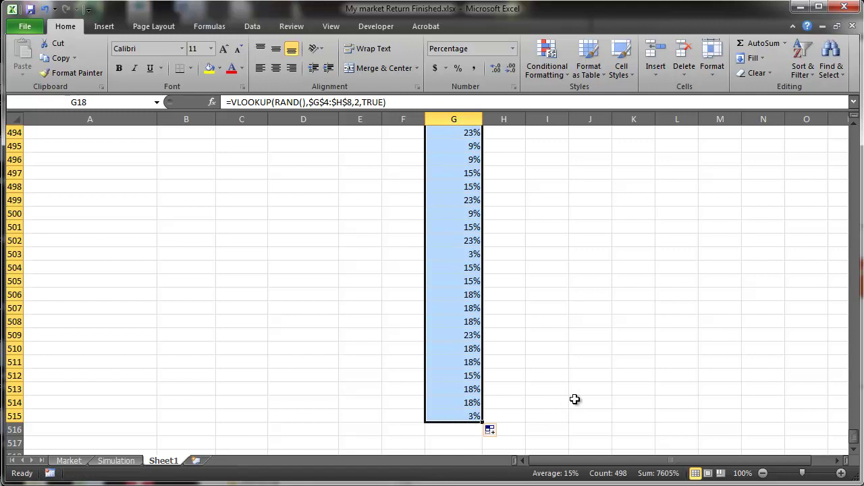
left_click_drag(852, 435, 848, 134)
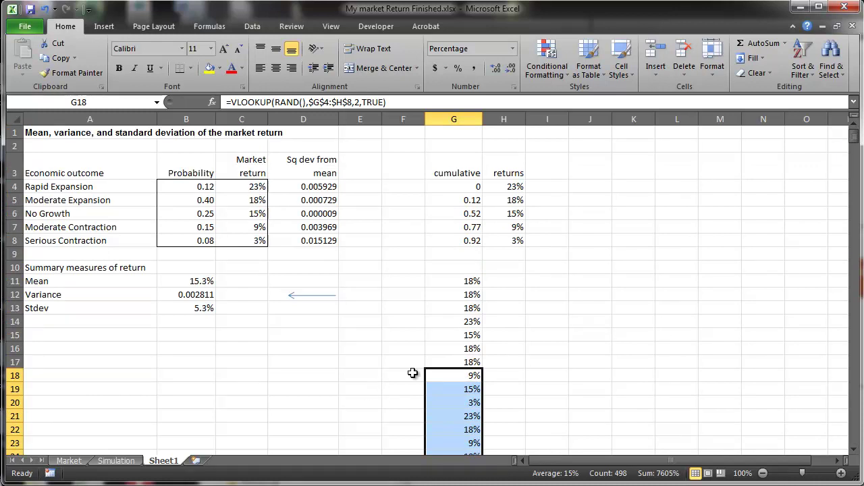
left_click(442, 281)
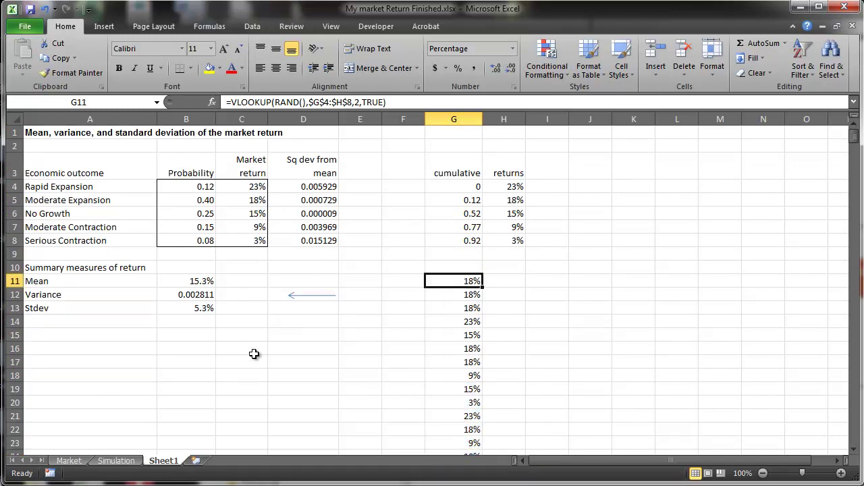
- Label A15 "mean" below the summary measures and check the formula behind the existing mean in B11
left_click(116, 335)
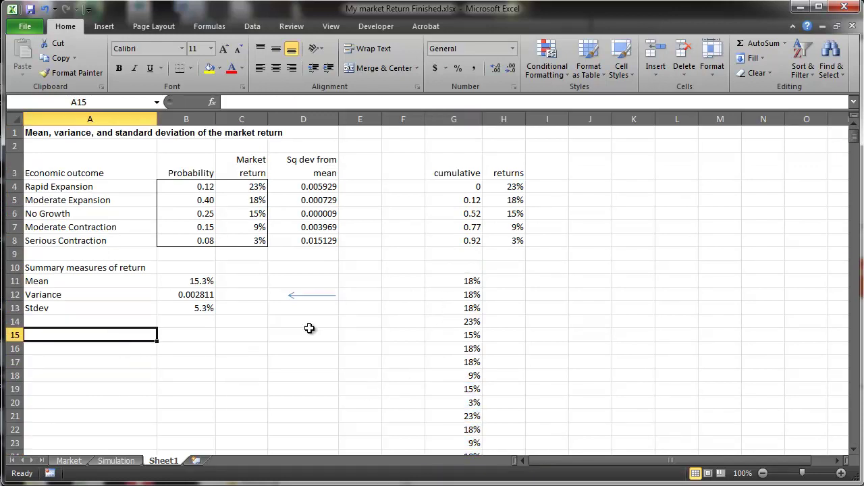
type("mean")
key("Tab")
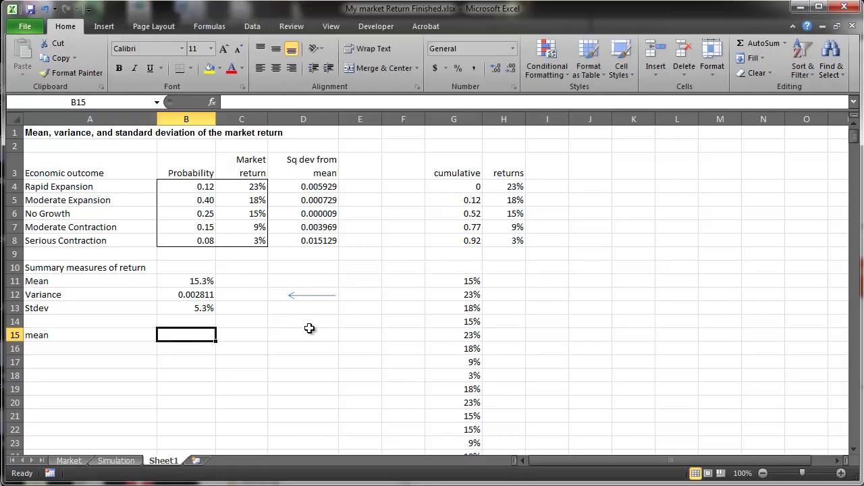
left_click(436, 282)
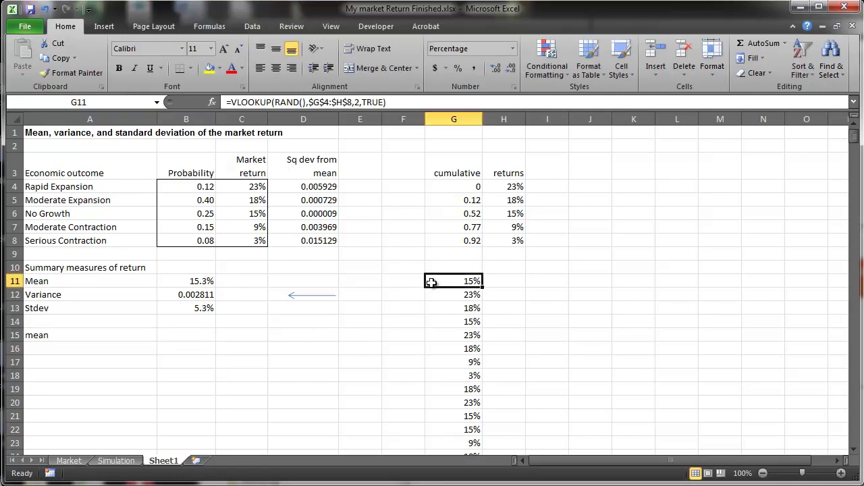
left_click(182, 338)
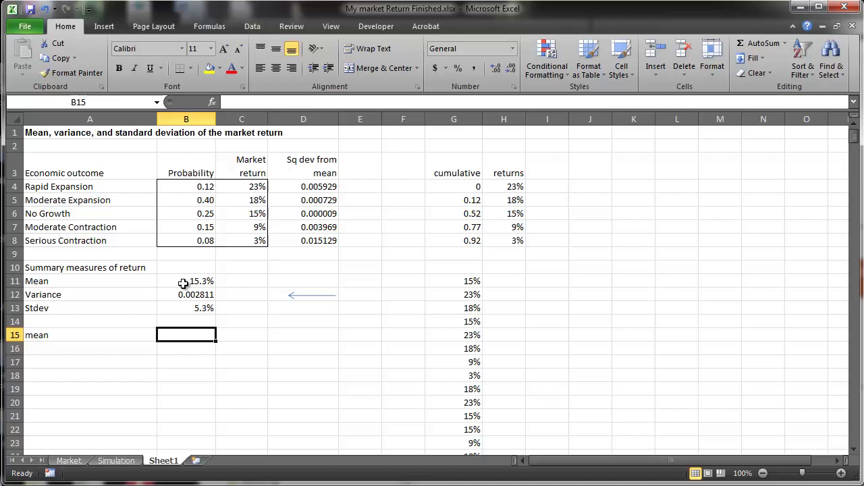
left_click(183, 283)
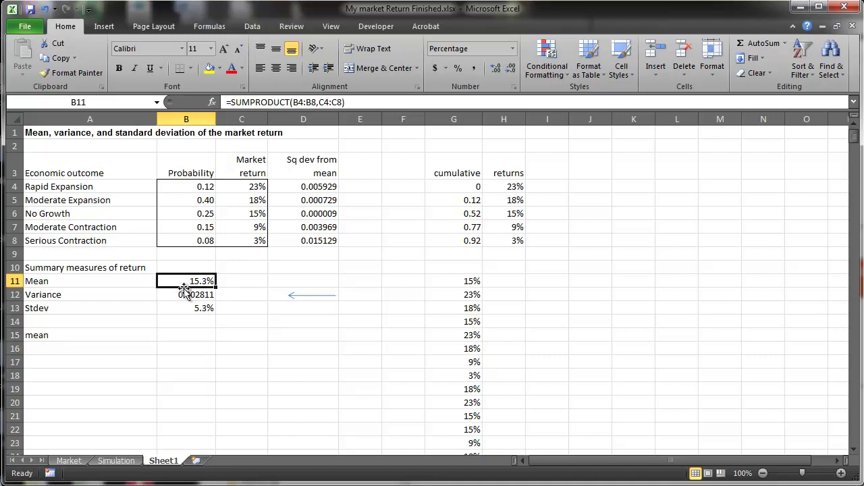
left_click(183, 335)
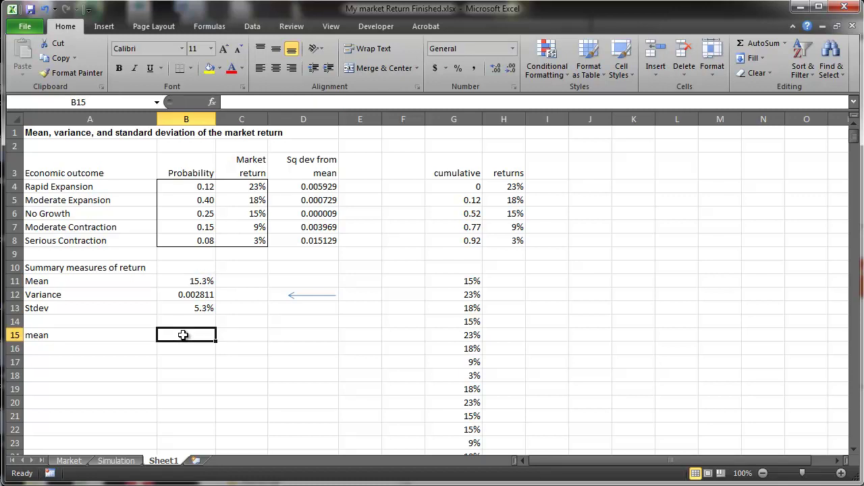
- Average the simulated returns in B15 with =AVERAGE(G11:G515) and show the result with one decimal place
type("=")
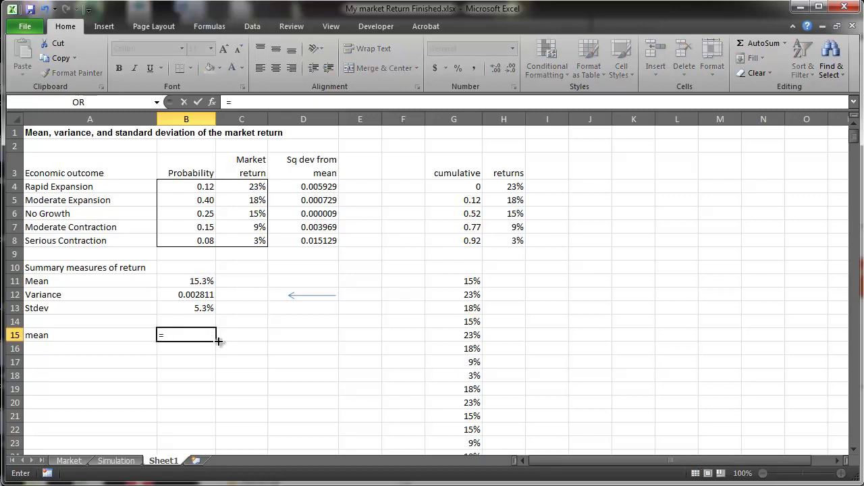
type("aver")
key("Tab")
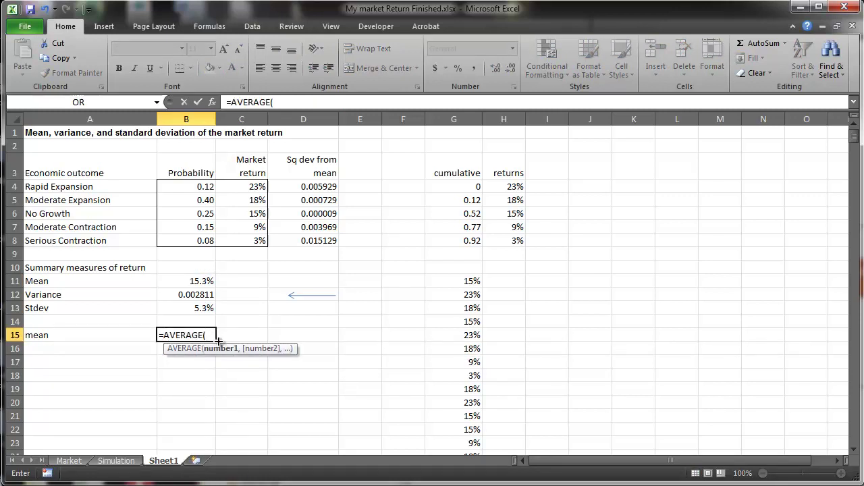
left_click(447, 280)
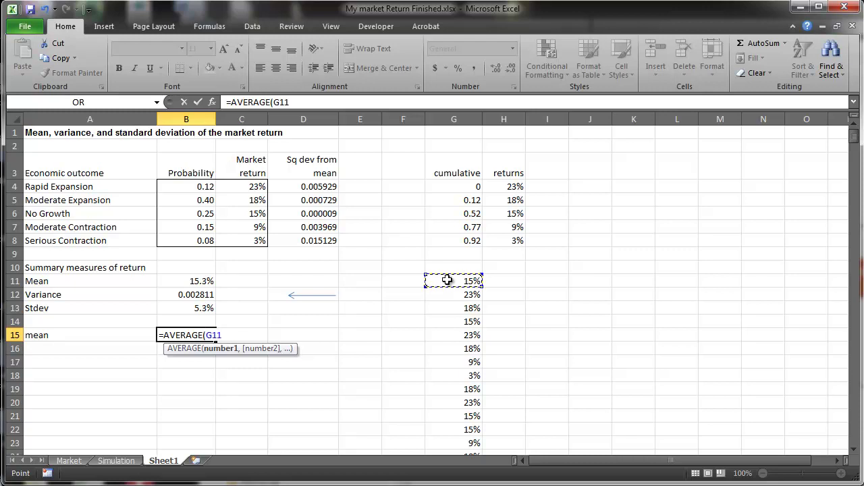
key("ctrl+shift+Down")
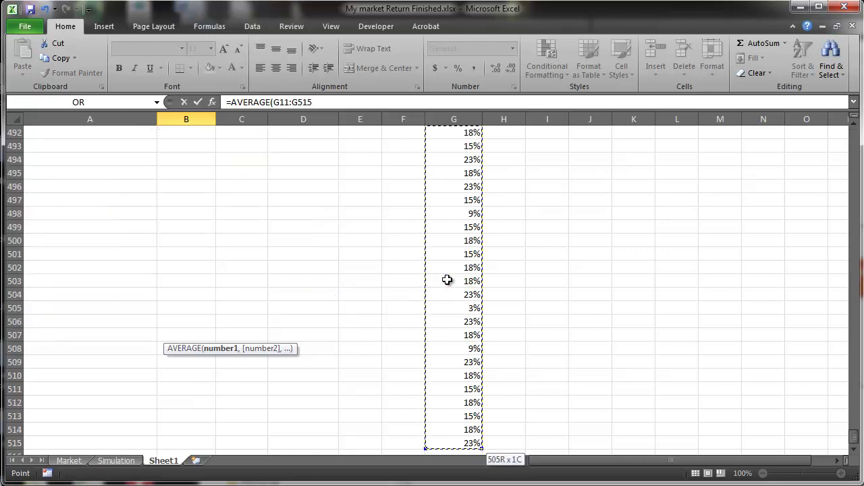
key("Return")
key("Up")
key("Up")
key("Up")
key("Up")
key("Up")
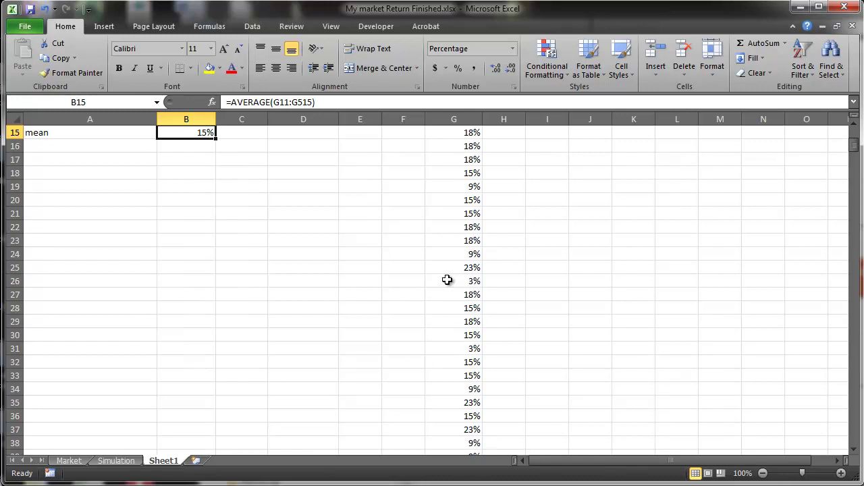
key("Down")
key("Up")
key("Up")
key("Up")
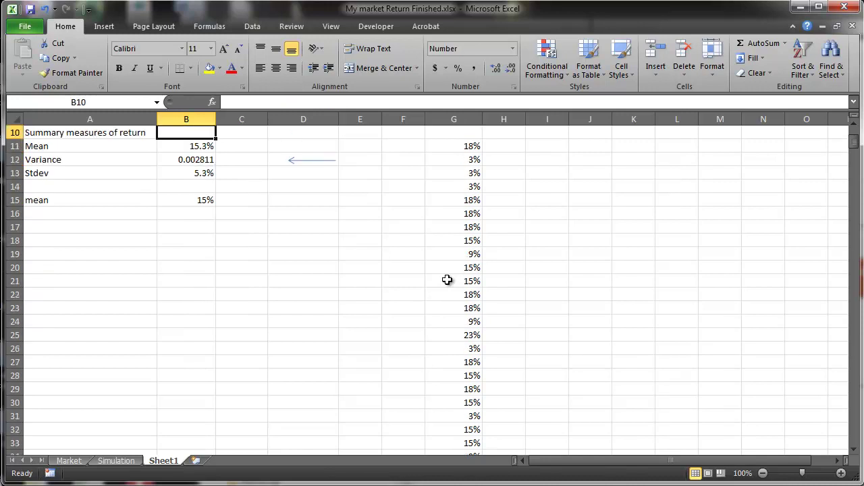
key("Down")
key("Down")
key("Down")
key("Down")
key("Down")
key("Down")
key("Down")
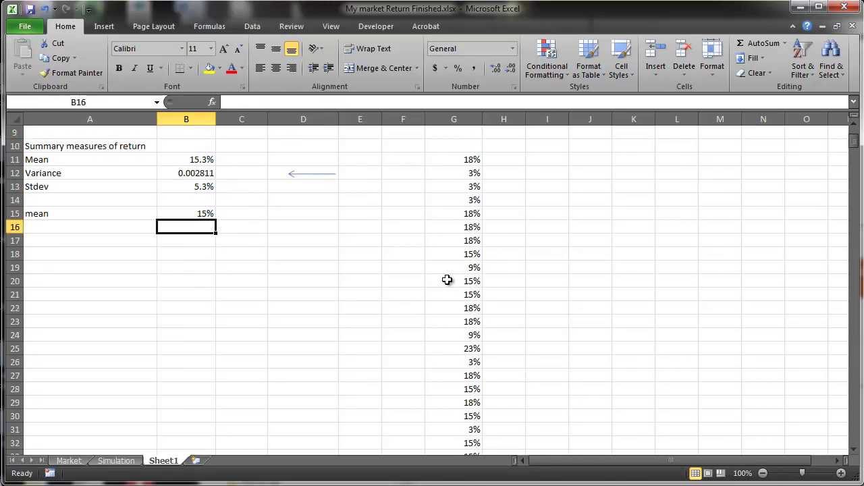
key("Up")
scroll(473, 277, "up", 3)
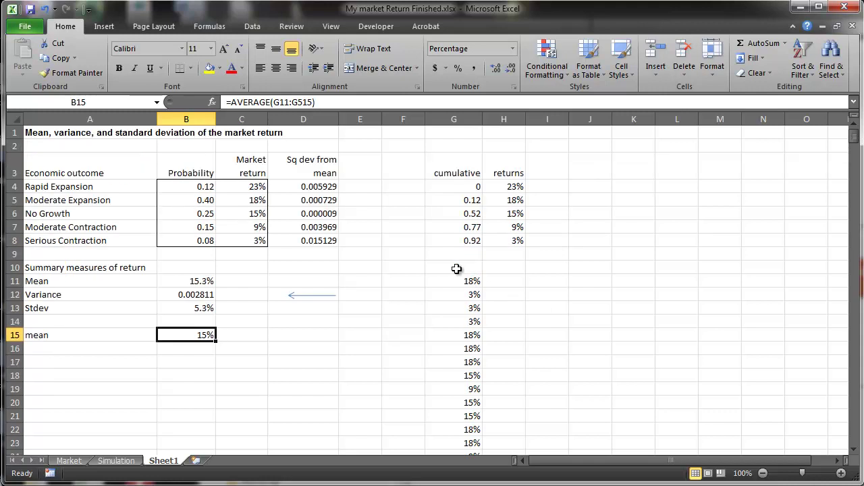
left_click(496, 68)
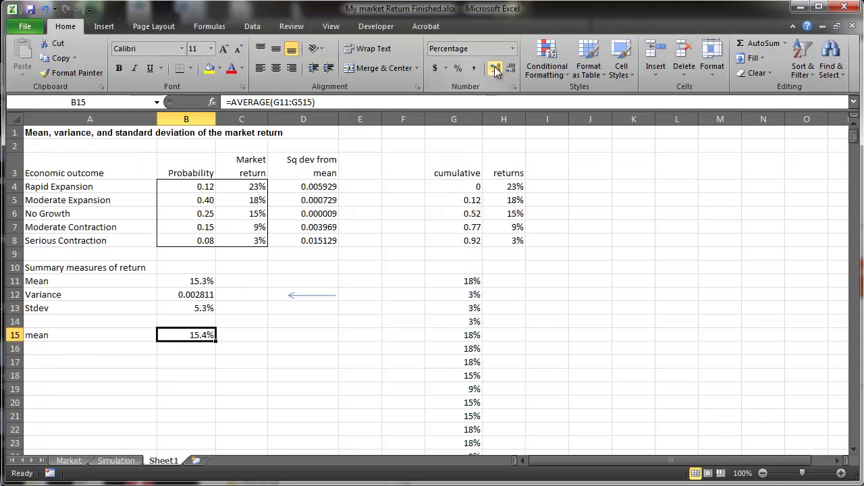
- Label A16 "stddev" and calculate the simulated returns' population standard deviation in B16 with =STDEV.P(G11:G515)
left_click(98, 348)
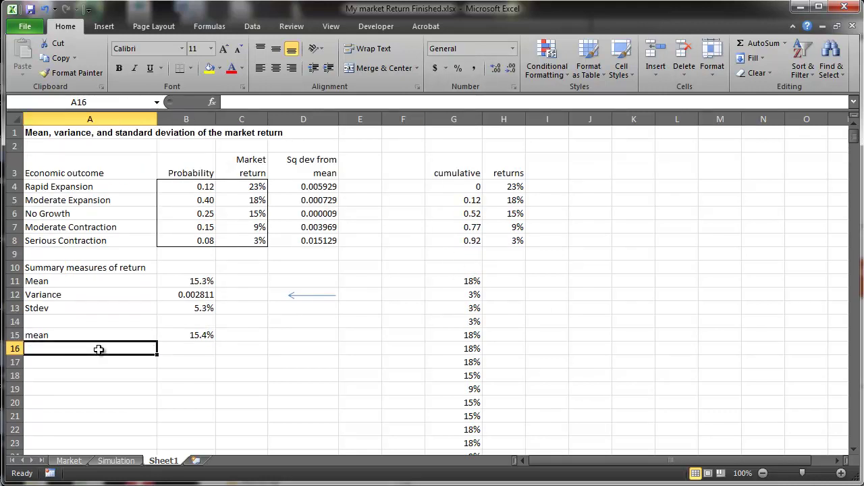
type("stddev")
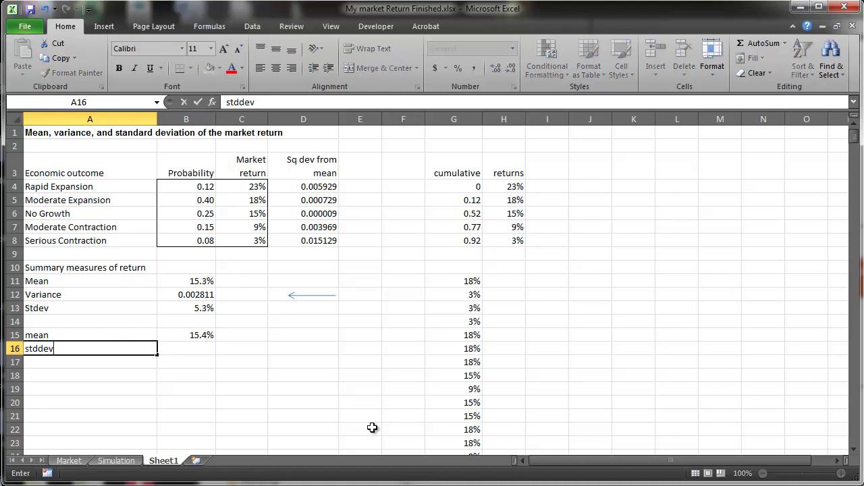
key("Tab")
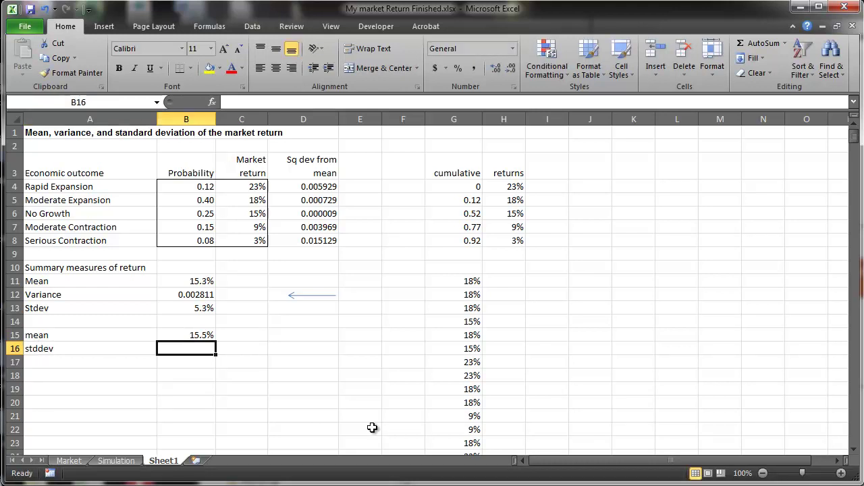
type("=stde")
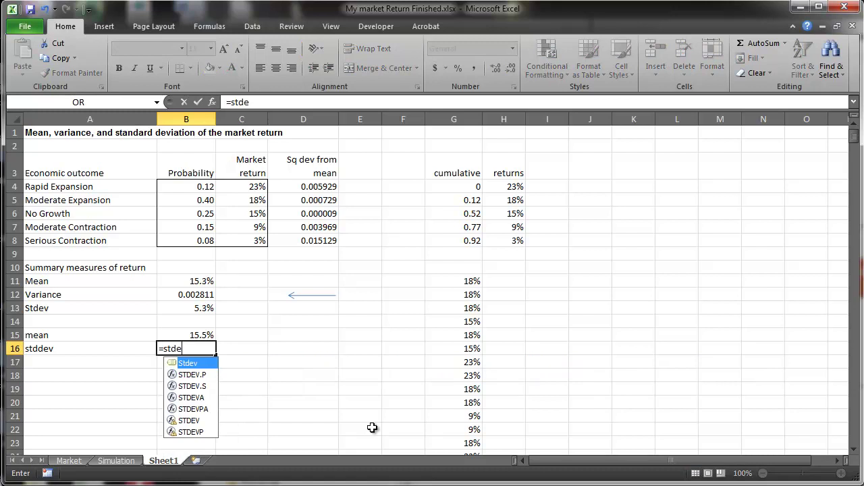
key("Down")
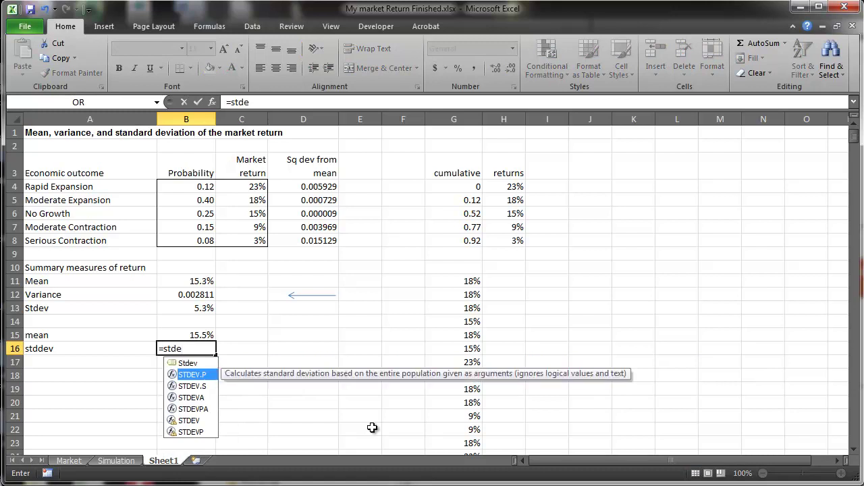
key("Tab")
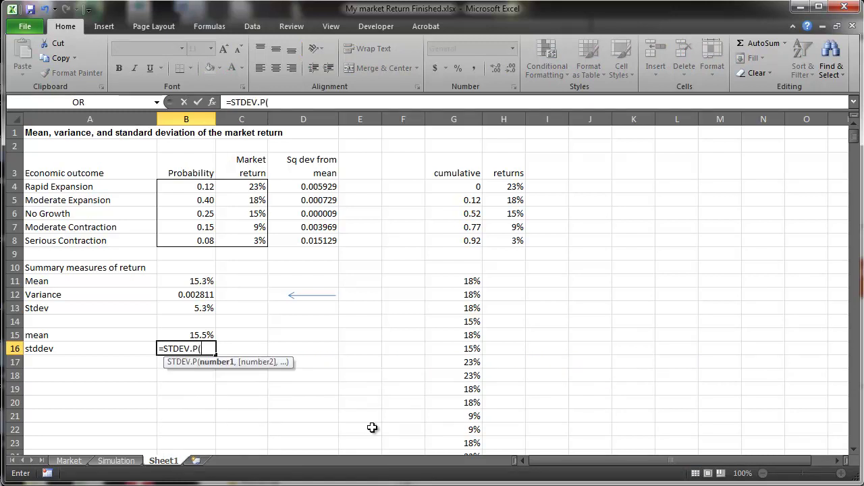
left_click(471, 281)
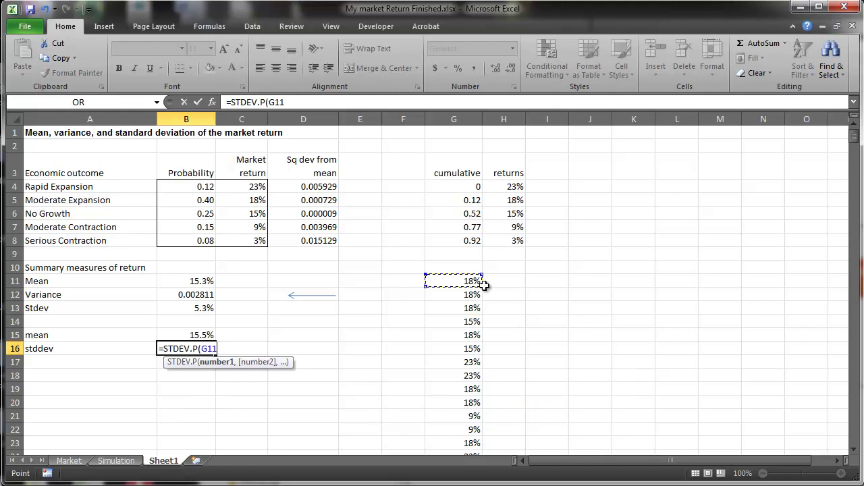
key("ctrl+shift+Down")
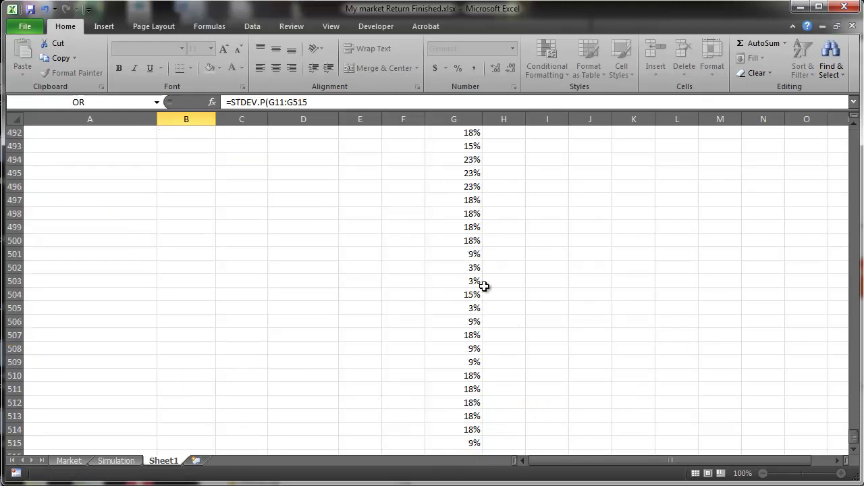
key("Return")
key("Up")
key("Up")
key("Up")
key("Up")
key("Up")
key("Up")
key("Up")
key("Up")
key("Up")
key("Up")
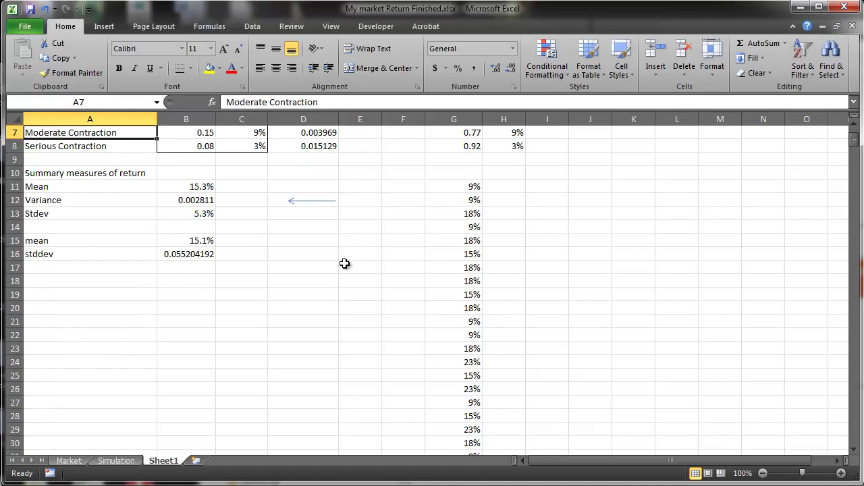
- Format the simulated standard deviation in B16 as a percentage with one decimal place
left_click(187, 253)
left_click(459, 67)
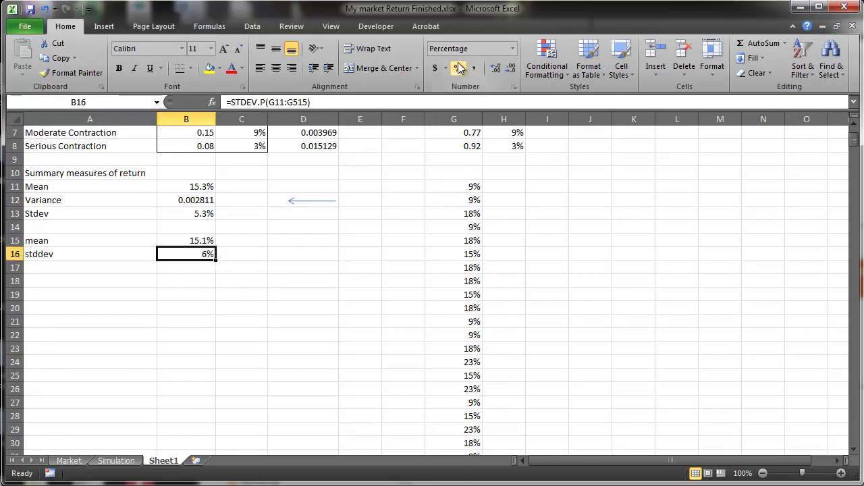
left_click(498, 68)
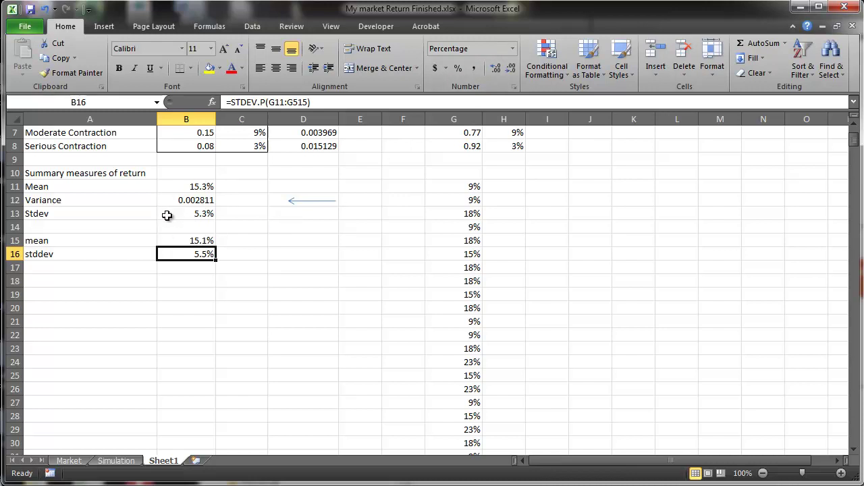
scroll(173, 217, "up", 2)
mouse_move(454, 281)
left_mouse_down()
mouse_move(445, 411)
mouse_move(465, 328)
mouse_move(465, 278)
left_mouse_up()
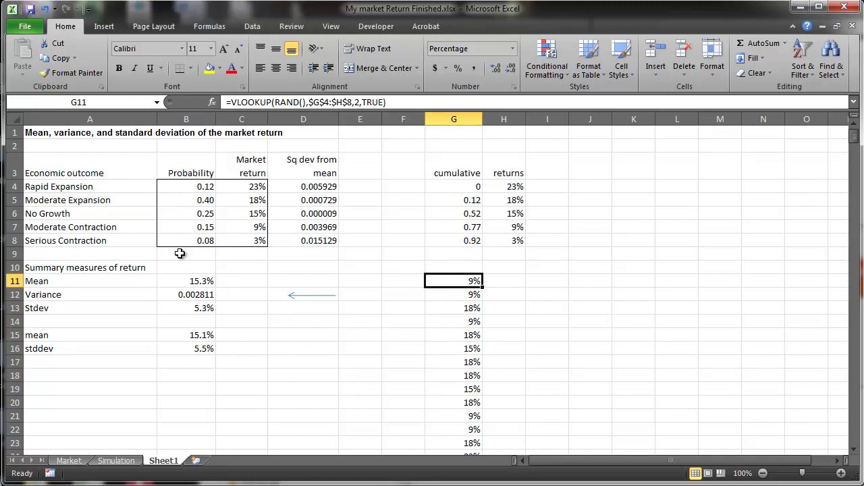
left_click_drag(181, 186, 183, 243)
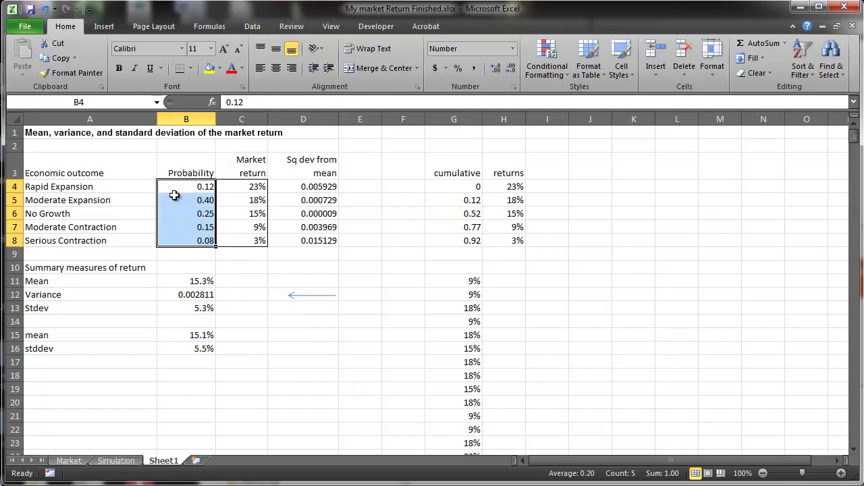
left_click_drag(174, 184, 186, 238)
left_click_drag(446, 279, 442, 405)
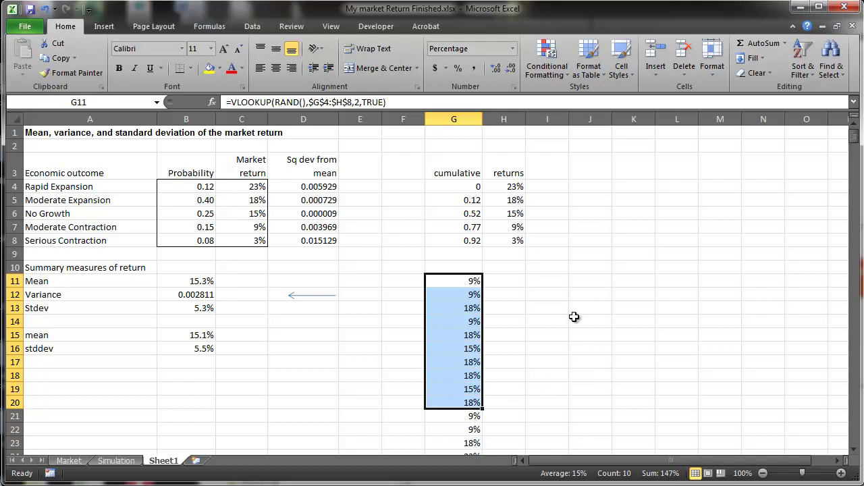
- Label J3 "frequency" as the heading of a new column beside the cumulative and returns table
left_click(587, 169)
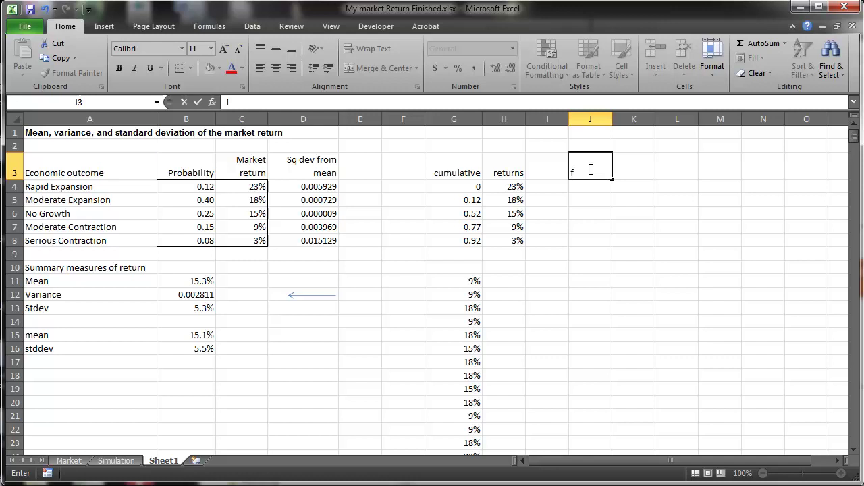
type("requency")
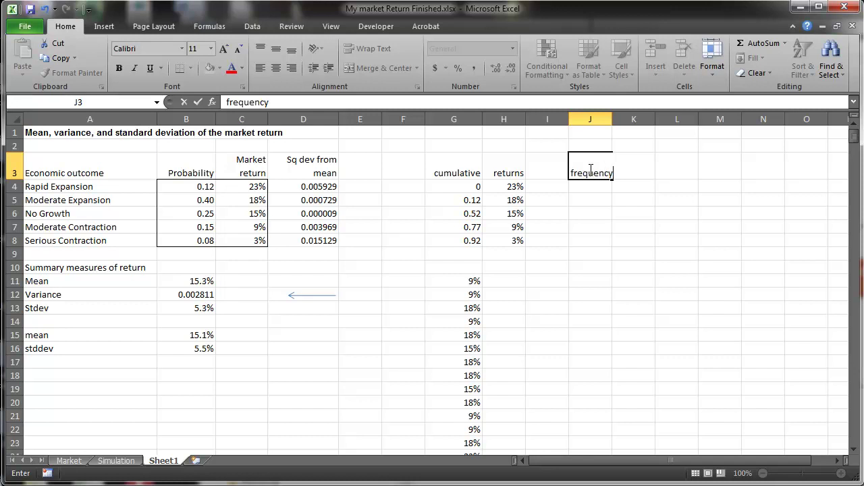
key("Return")
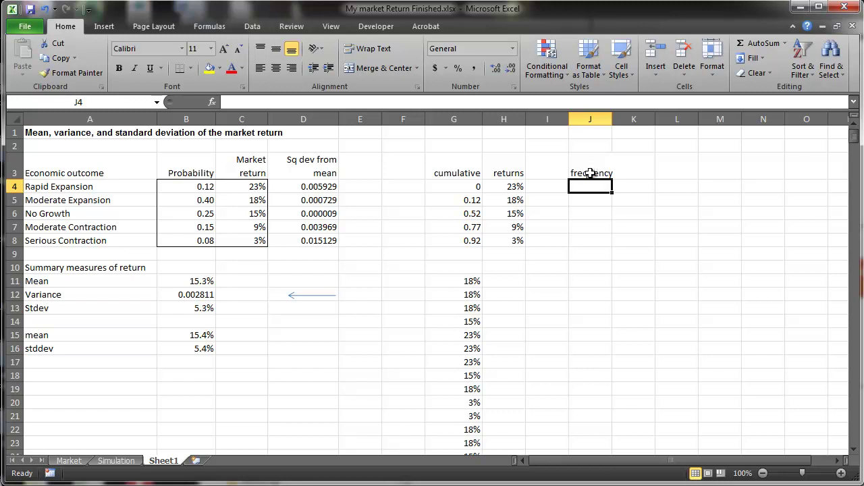
- Count the simulated returns per outcome in J4:J8 with the array formula =FREQUENCY(G11:G515,H4:H8)
left_click_drag(591, 187, 592, 243)
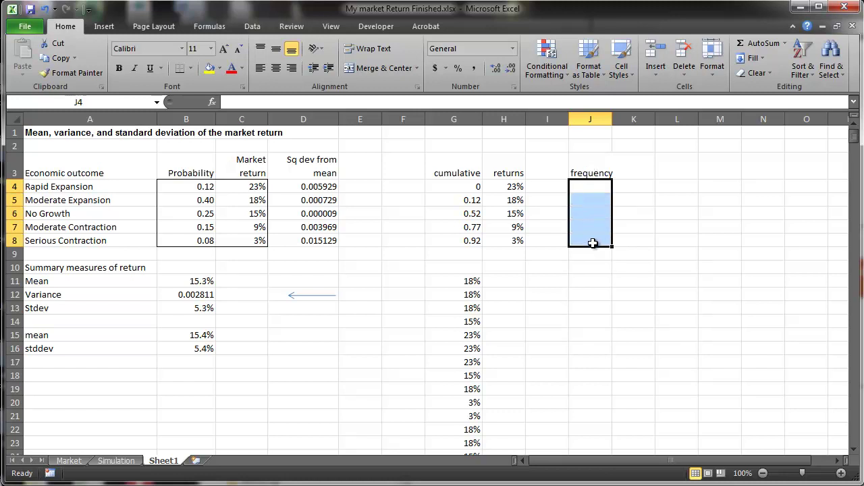
type("=freq")
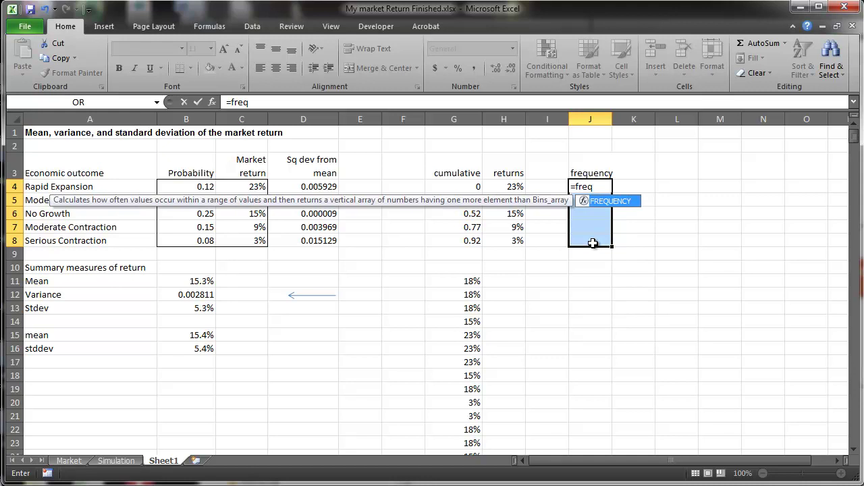
key("Tab")
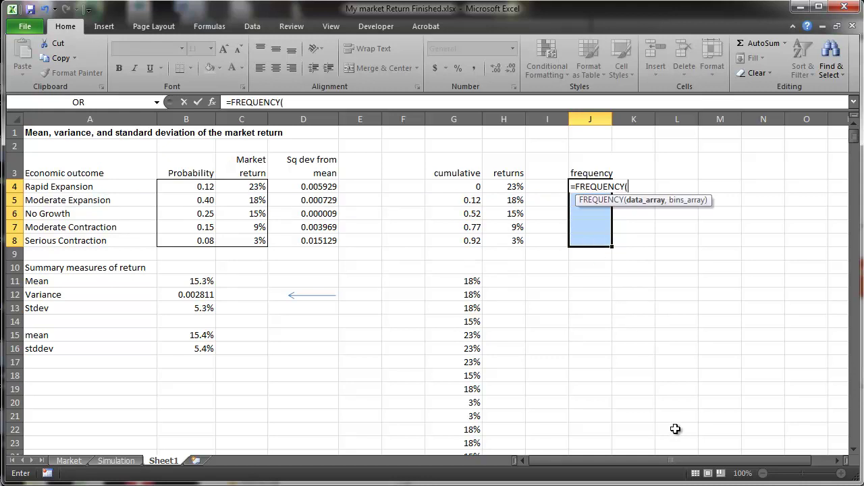
left_click(468, 283)
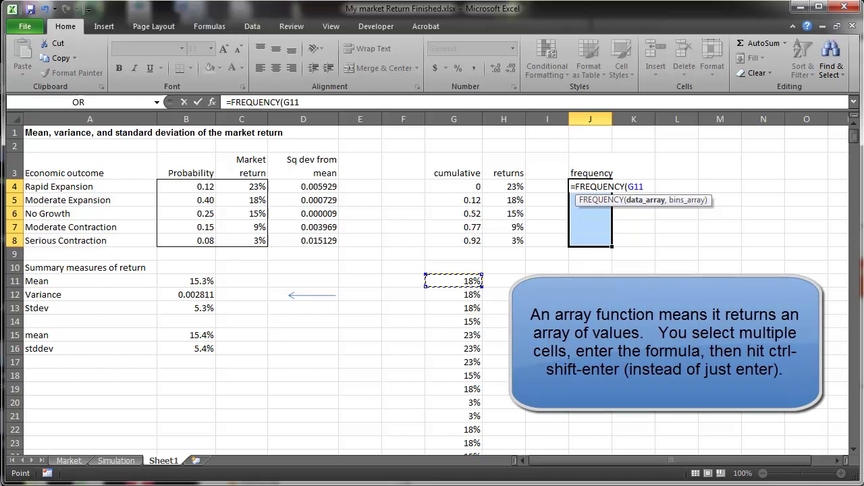
key("ctrl+shift+Down")
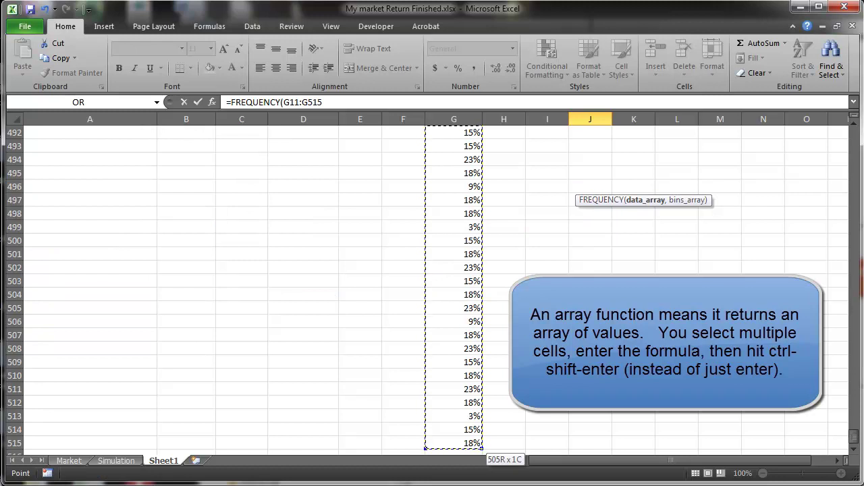
type(",")
scroll(432, 284, "up", 20)
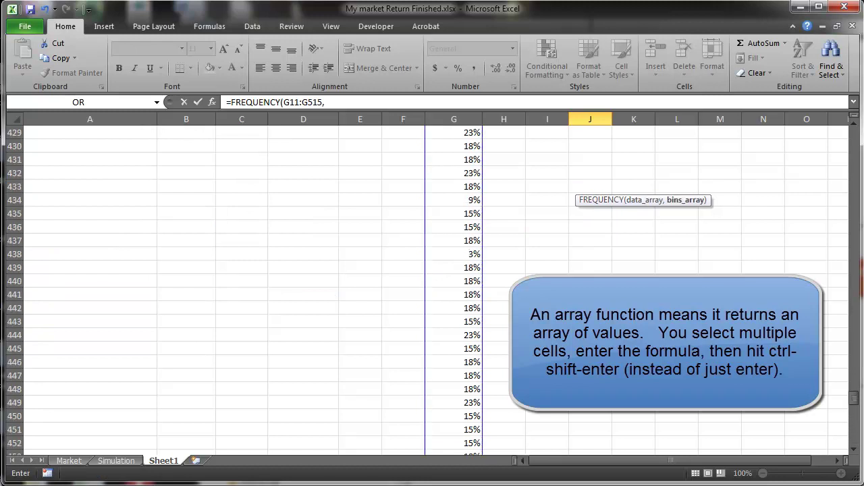
left_click_drag(853, 399, 859, 135)
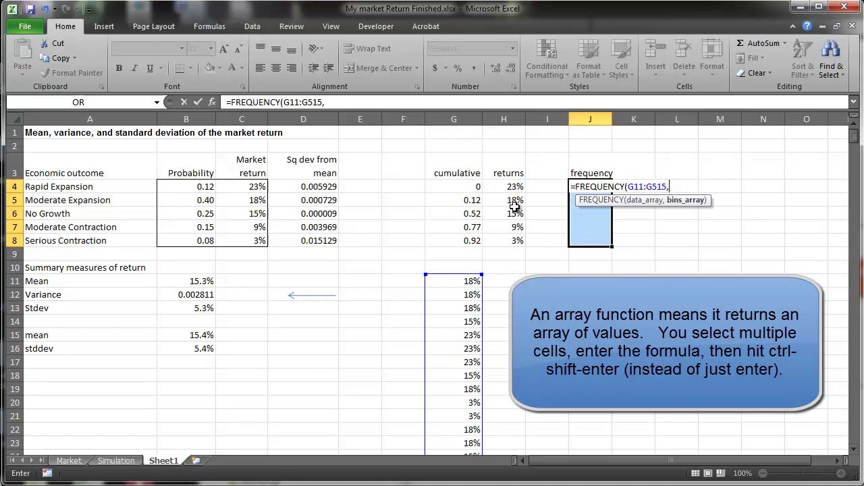
left_click_drag(505, 186, 511, 239)
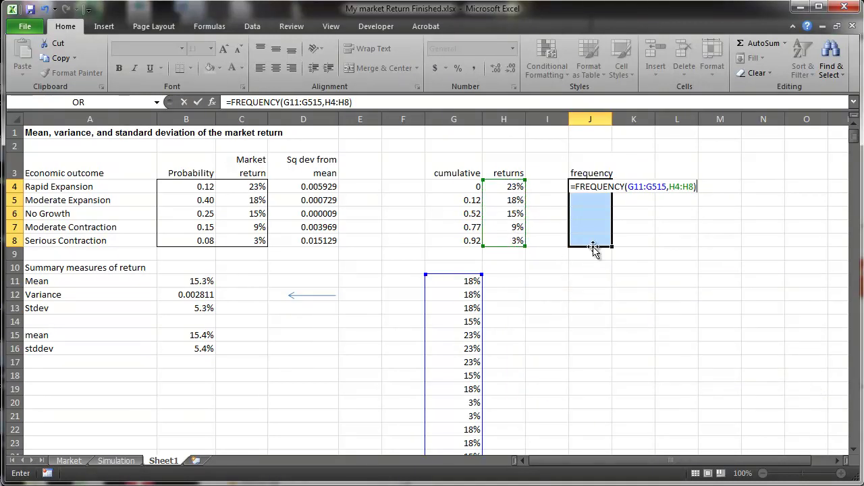
key("ctrl+shift+Return")
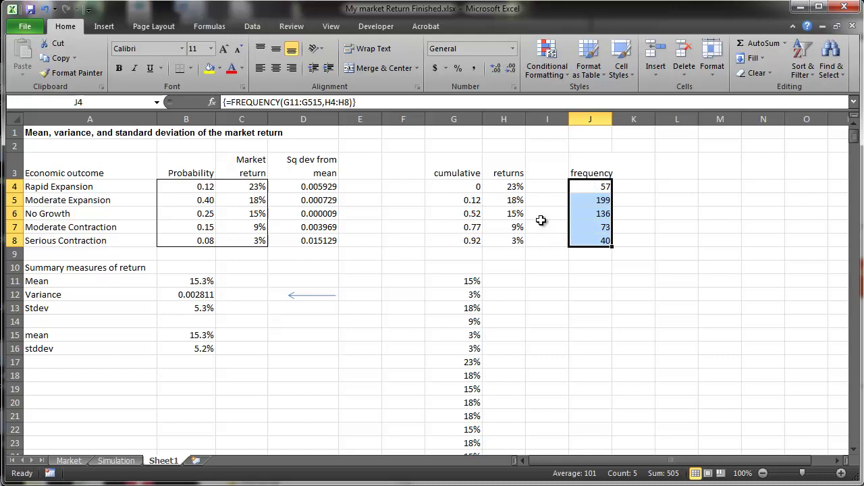
- Total the frequencies in J9 with =SUM(J4:J8)
left_click(593, 254)
left_click(759, 46)
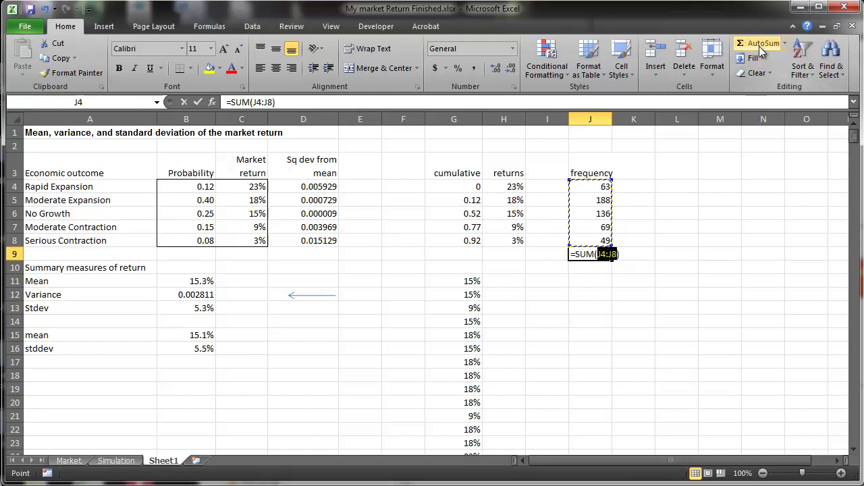
key("Return")
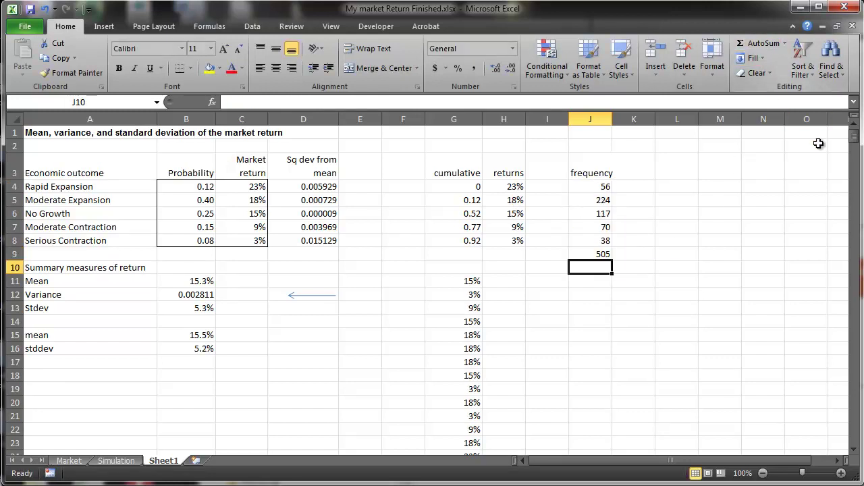
left_click(597, 253)
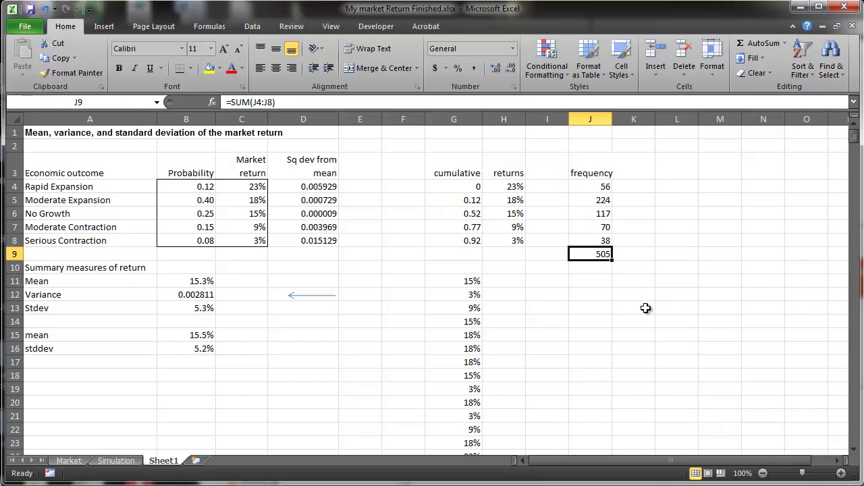
- Calculate each outcome's relative frequency with =J4/$J$9 in K4 and copy the formula down to K8
left_click(635, 186)
type("=")
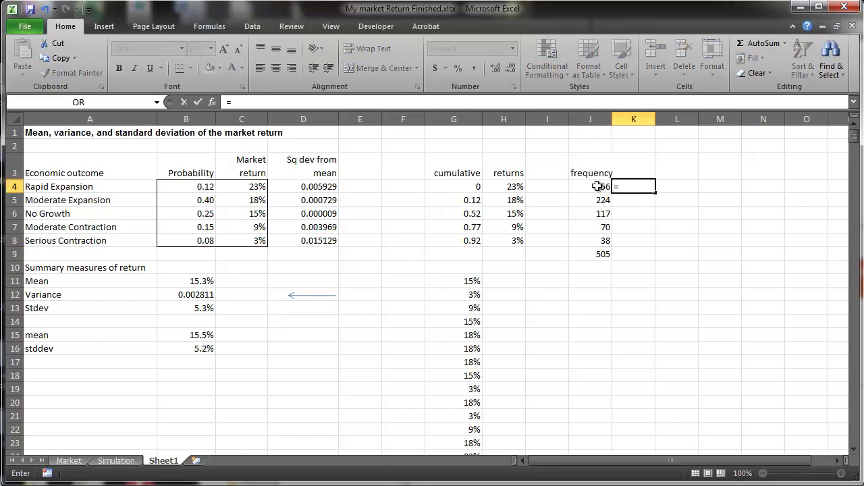
left_click(597, 186)
type("/")
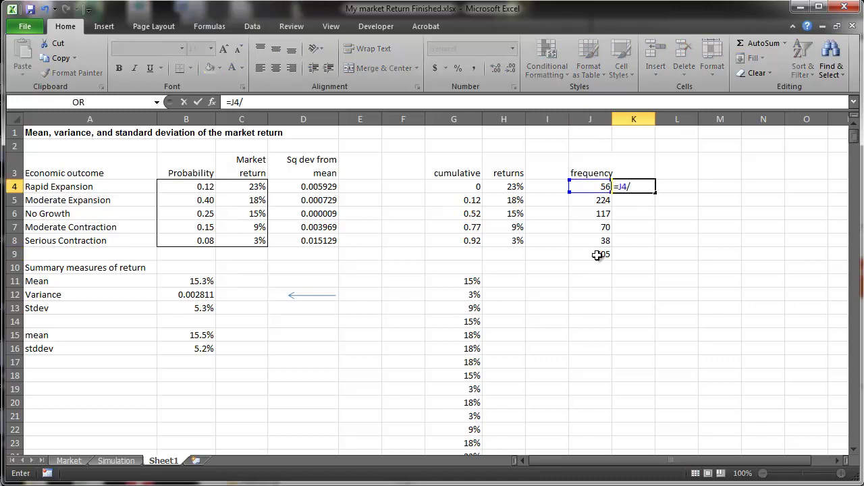
left_click(598, 255)
key("F4")
key("Return")
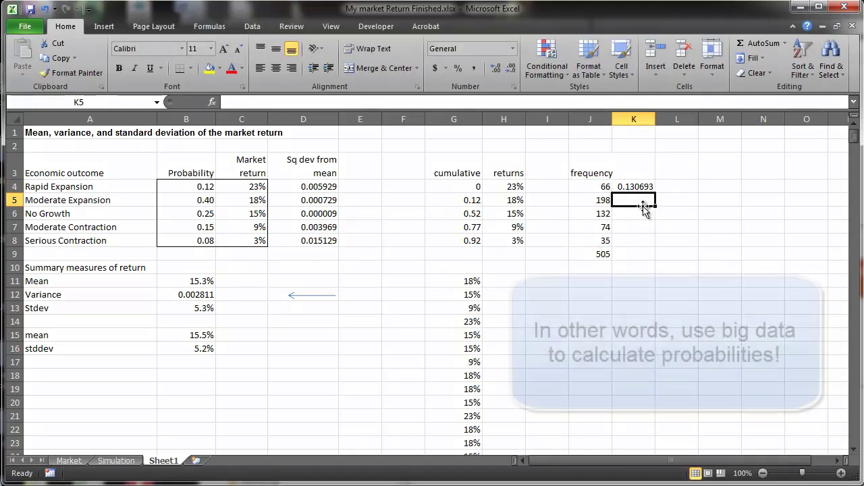
left_click(640, 188)
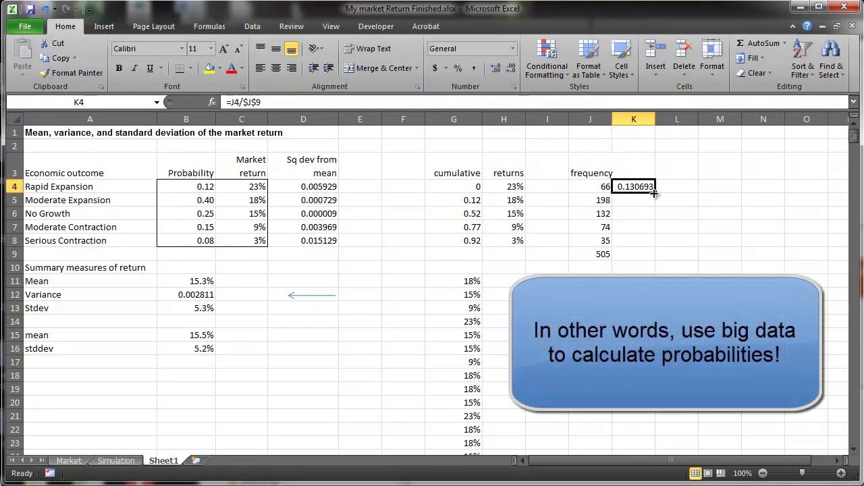
left_click_drag(656, 193, 655, 244)
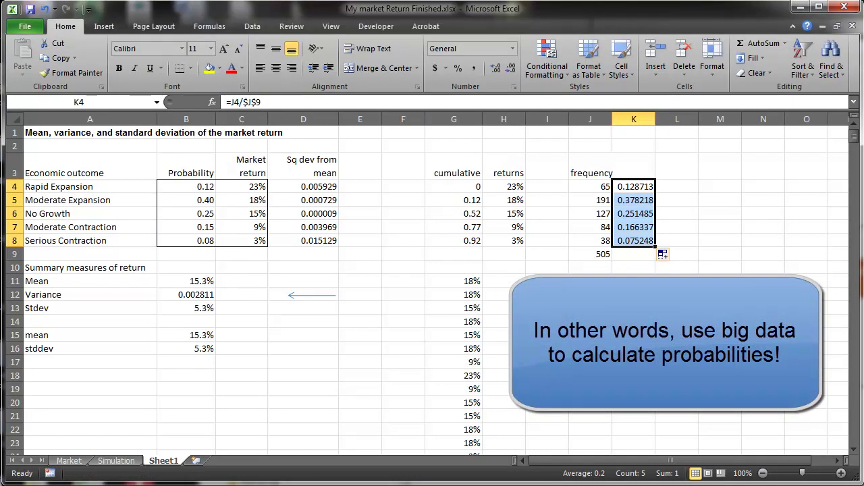
- Show the relative frequencies in K4:K8 with two decimal places
left_click(511, 69)
left_click(511, 69)
left_click(511, 69)
left_click(511, 69)
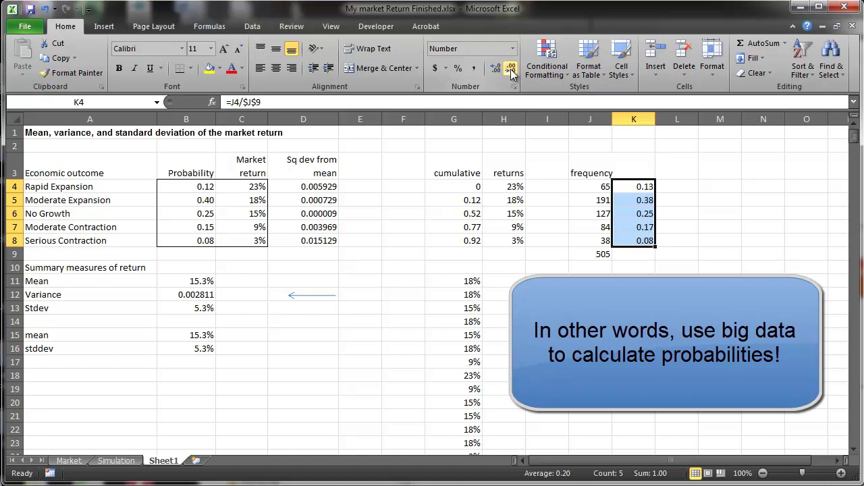